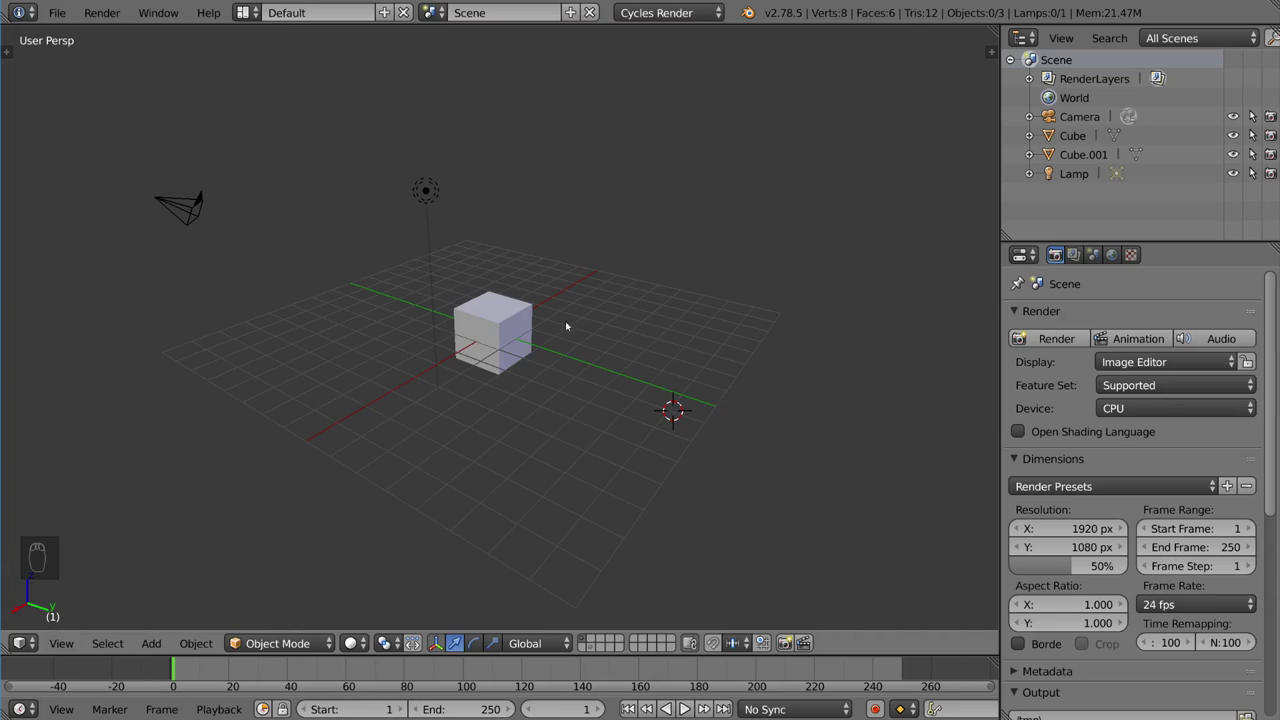
Hide and unhide the small cube, then add a sphere mesh with Shift+A
{"action": "right_click", "coordinate": [481, 306]}
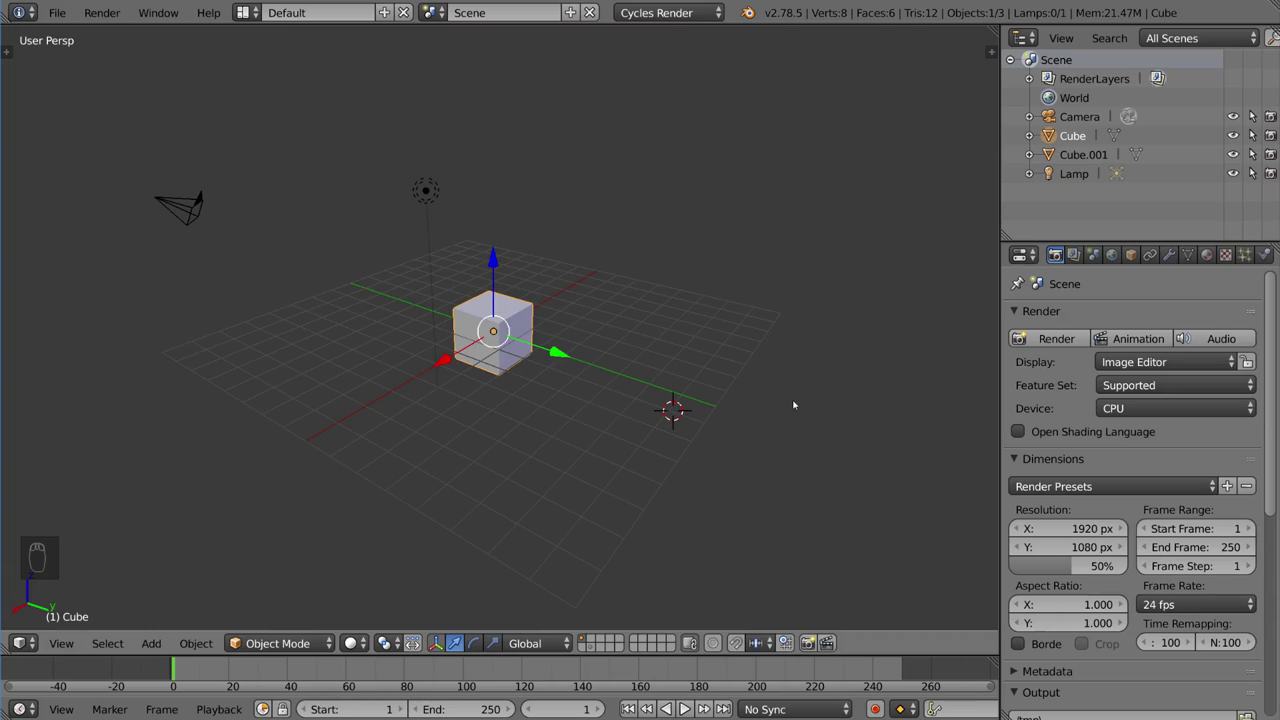
{"action": "key", "text": "h"}
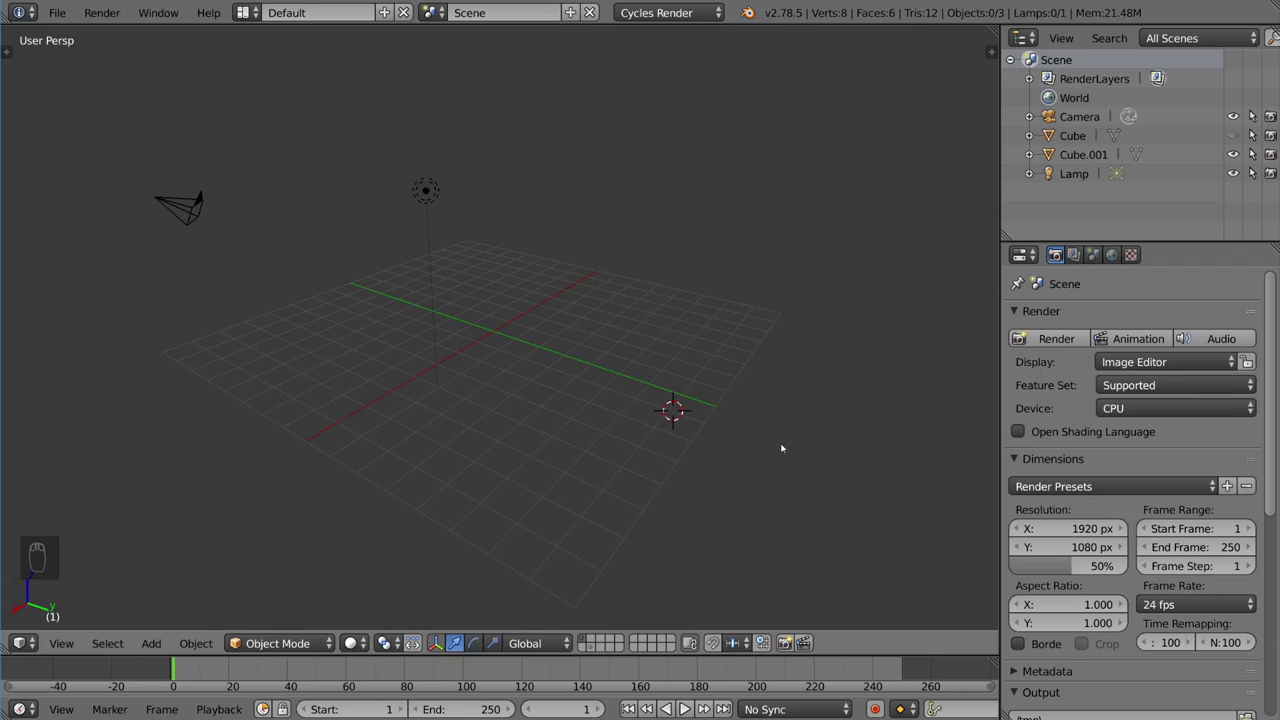
{"action": "key", "text": "alt+h"}
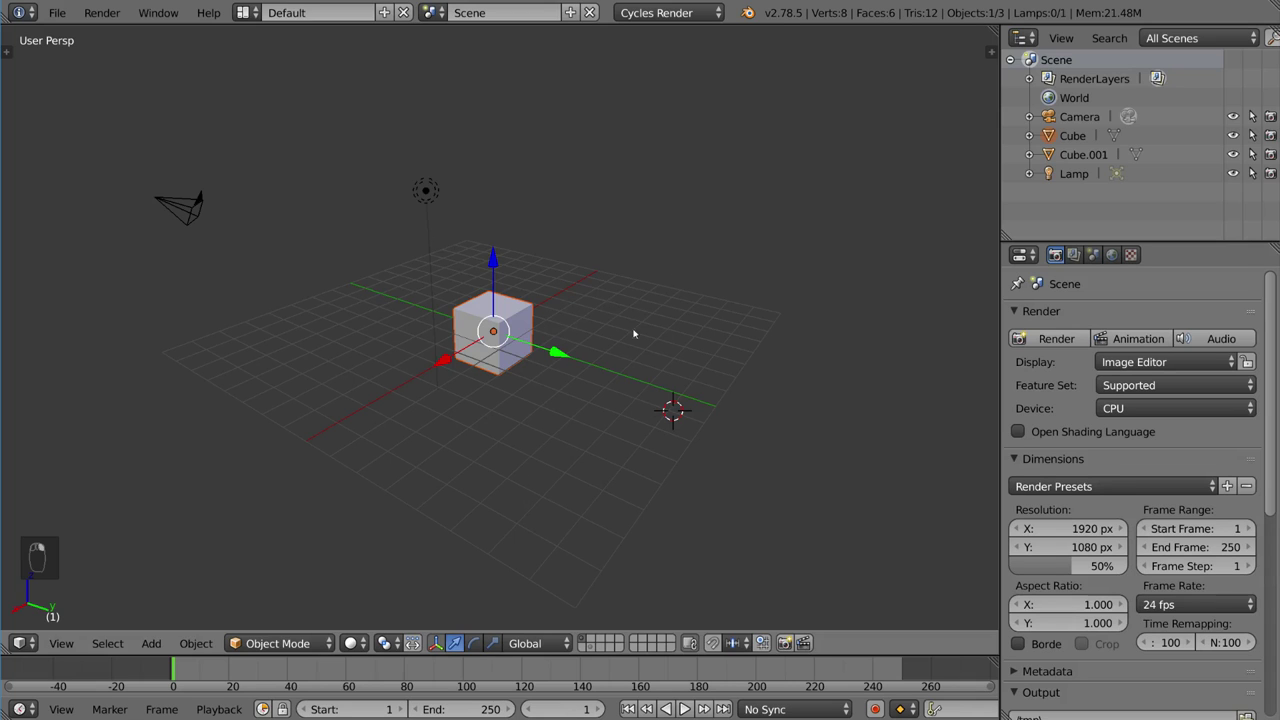
{"action": "key", "text": "shift+a"}
{"action": "left_click", "coordinate": [690, 349]}
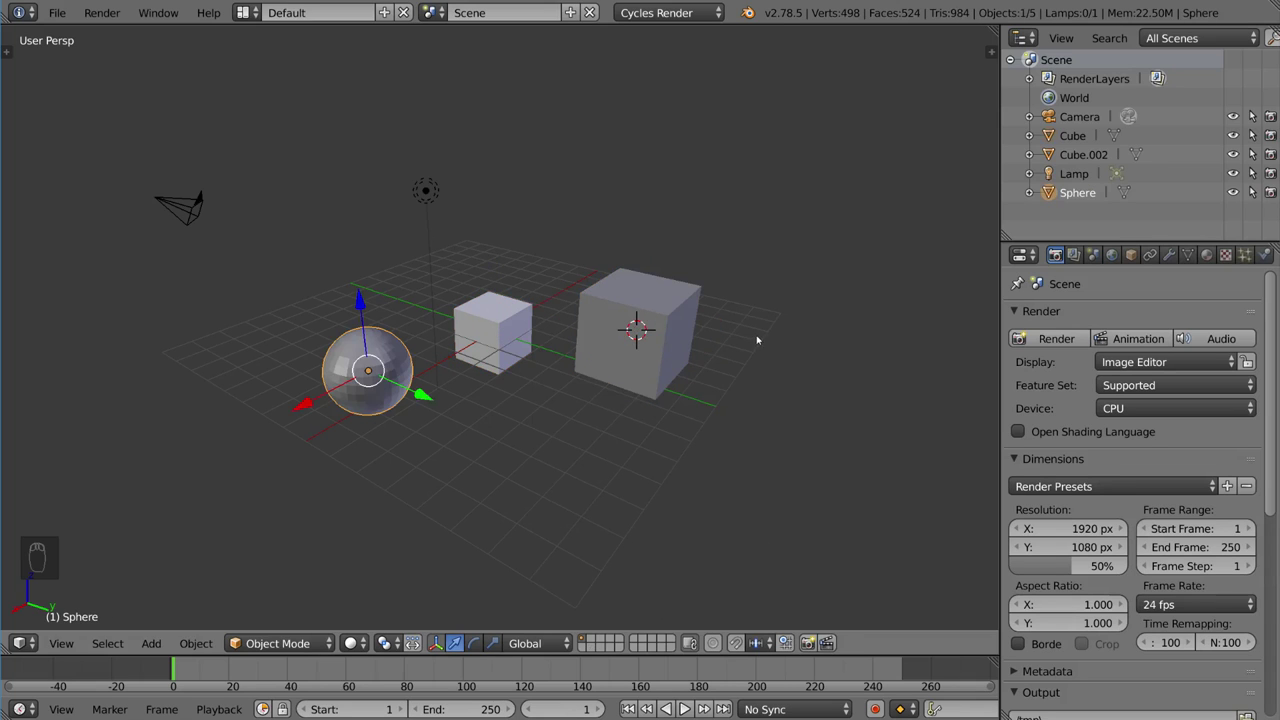
Hide both cubes and the sphere with H, then reveal everything with Alt+H
{"action": "right_click", "coordinate": [516, 342]}
{"action": "right_click", "coordinate": [610, 370], "text": "shift"}
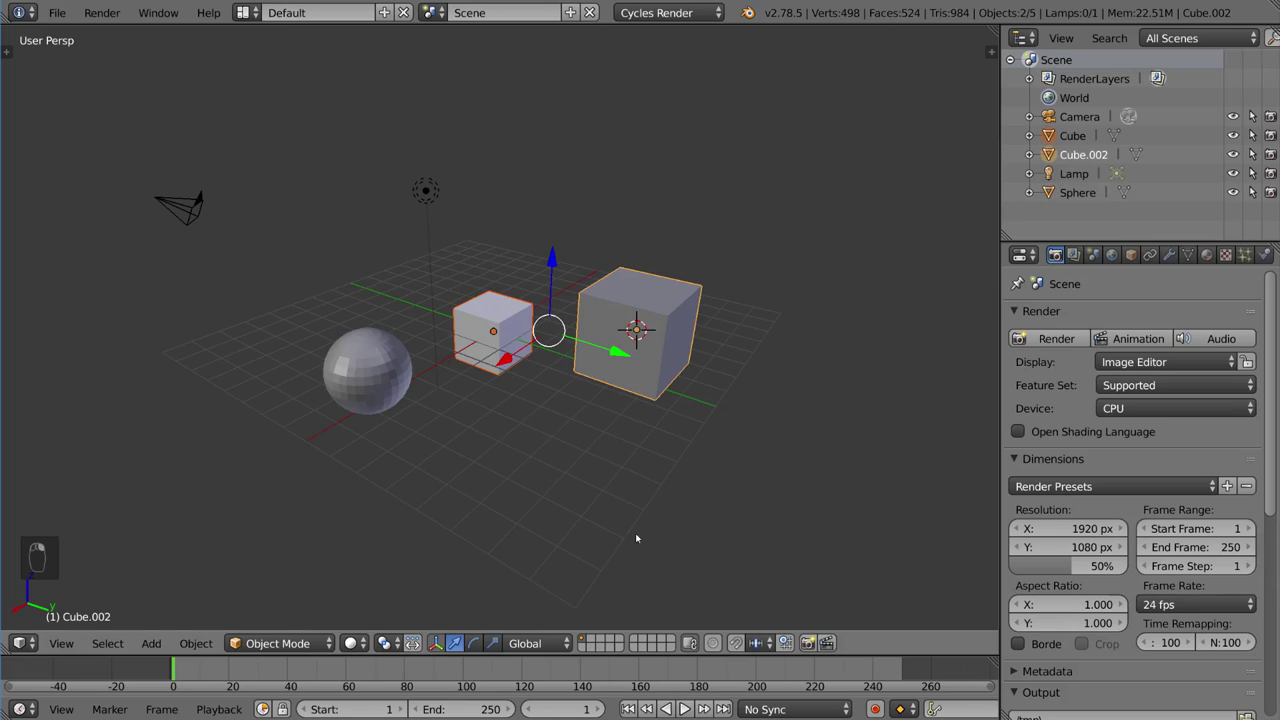
{"action": "key", "text": "h"}
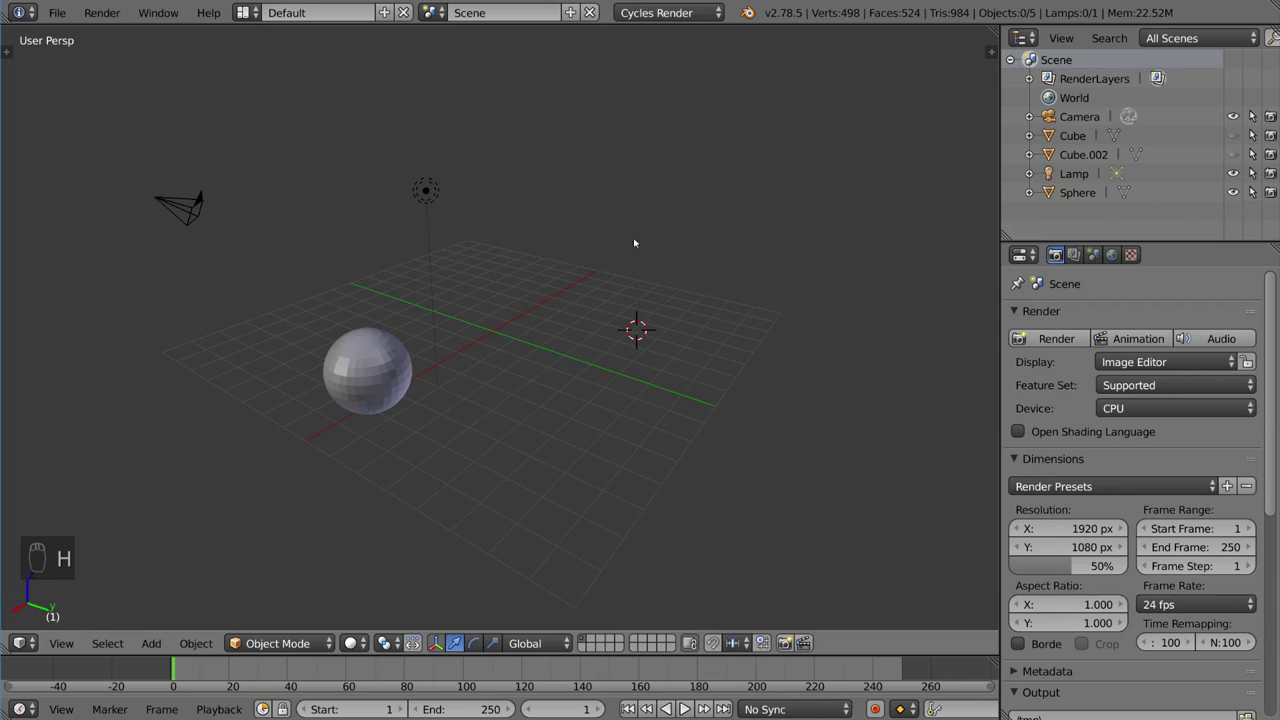
{"action": "right_click", "coordinate": [353, 385]}
{"action": "key", "text": "h"}
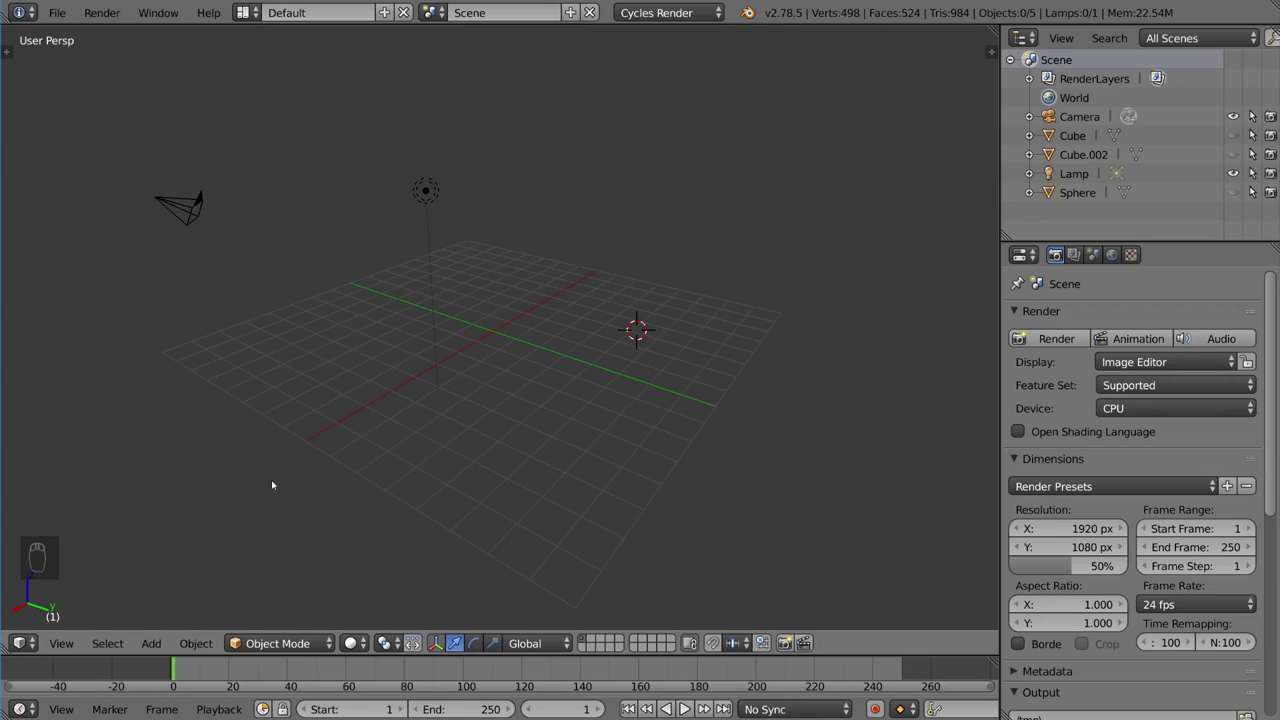
{"action": "key", "text": "alt+h"}
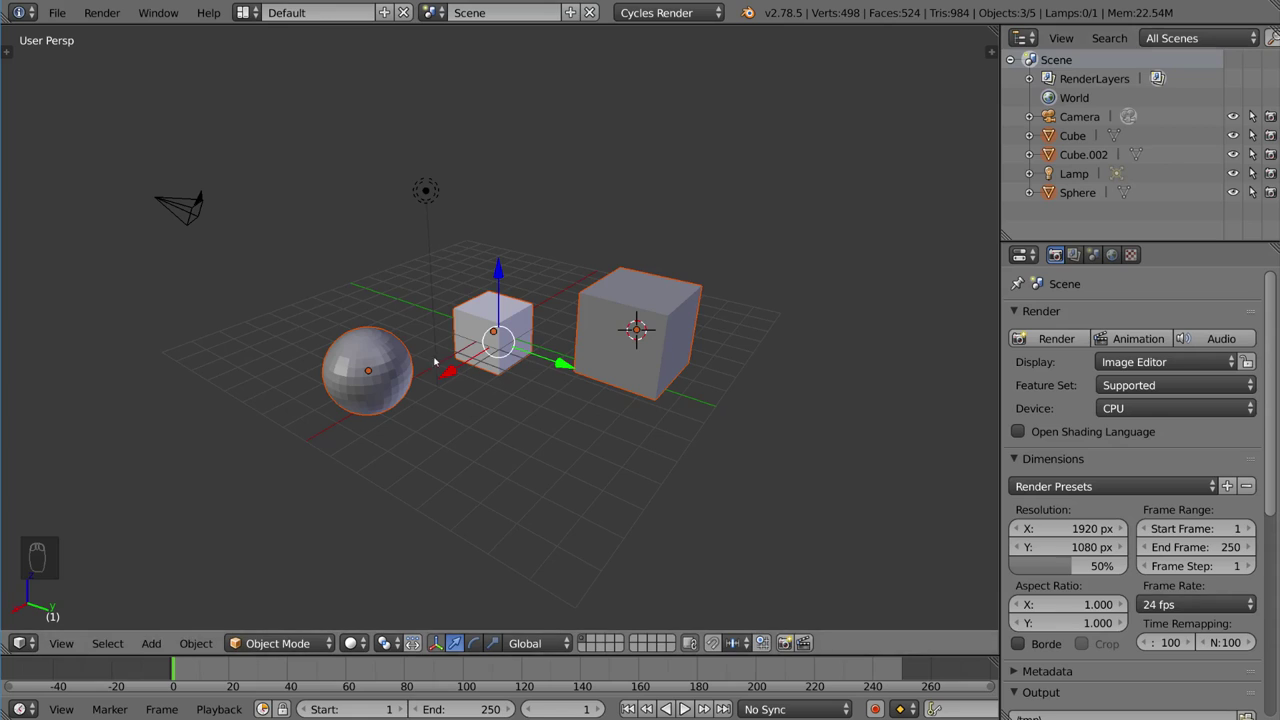
Hide the small cube with H, then toggle camera and small-cube visibility in the Outliner
{"action": "right_click", "coordinate": [522, 336]}
{"action": "key", "text": "h"}
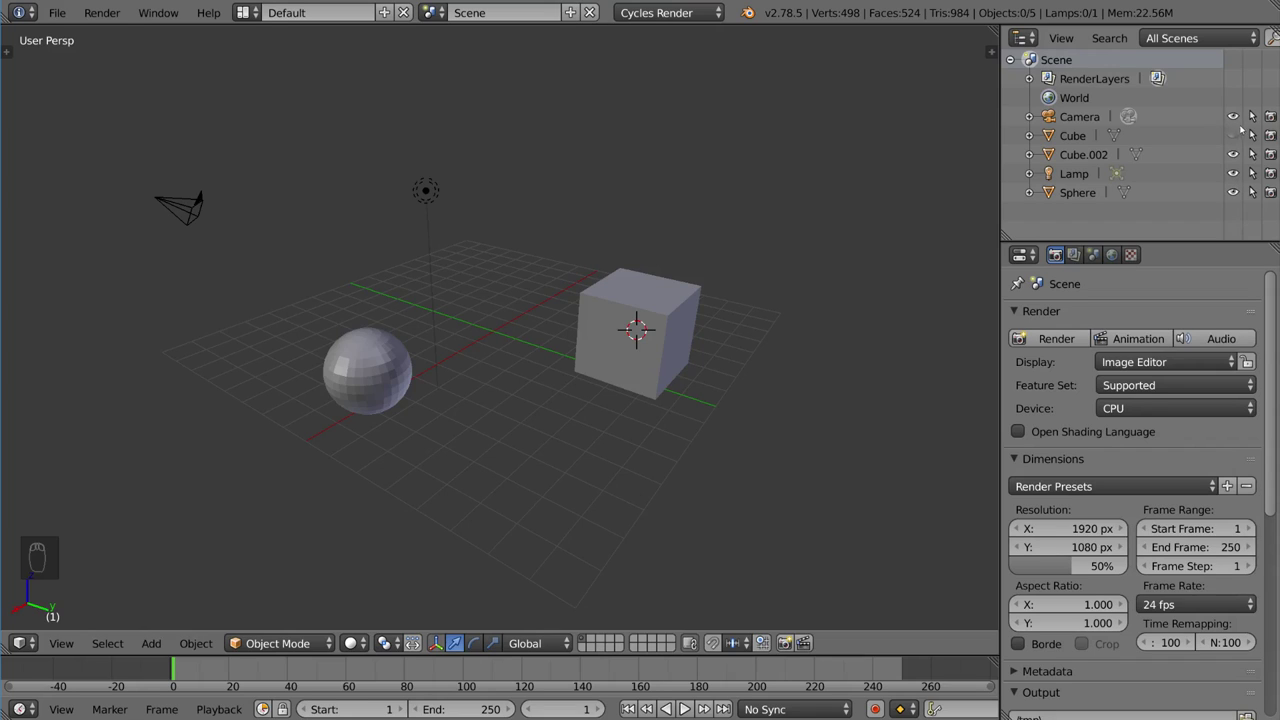
{"action": "left_click", "coordinate": [1233, 117]}
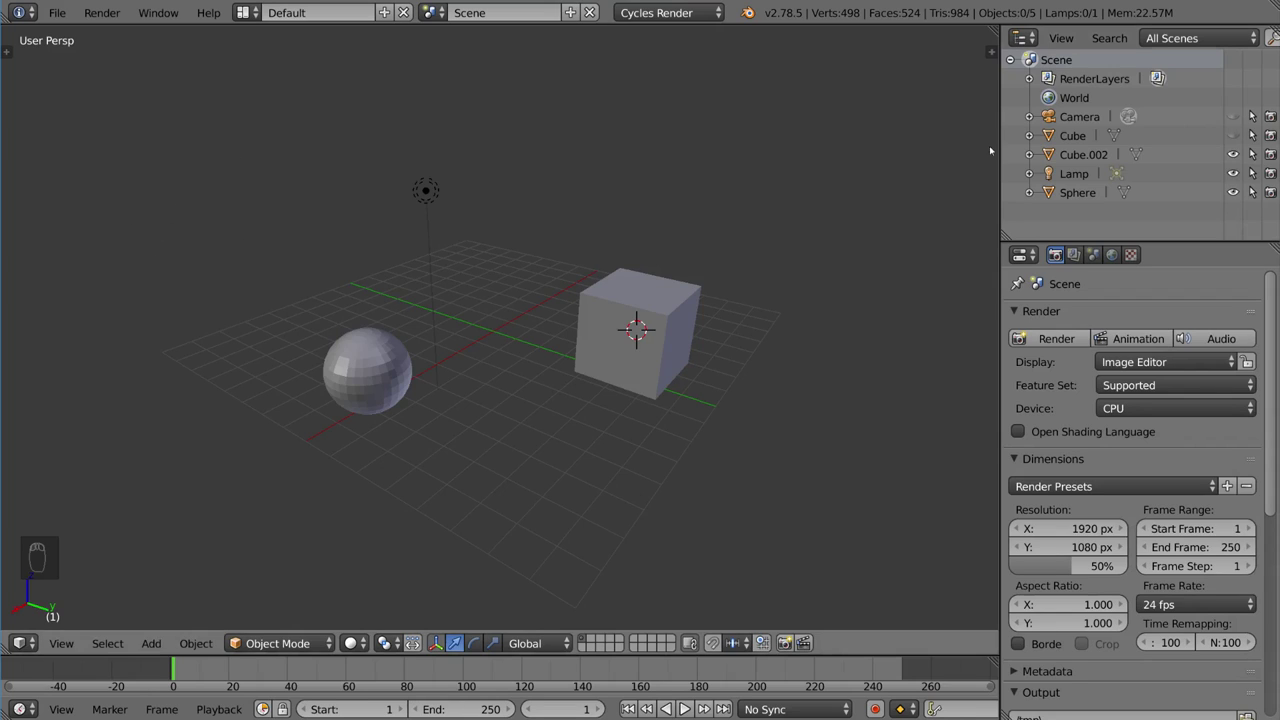
{"action": "left_click", "coordinate": [1235, 117]}
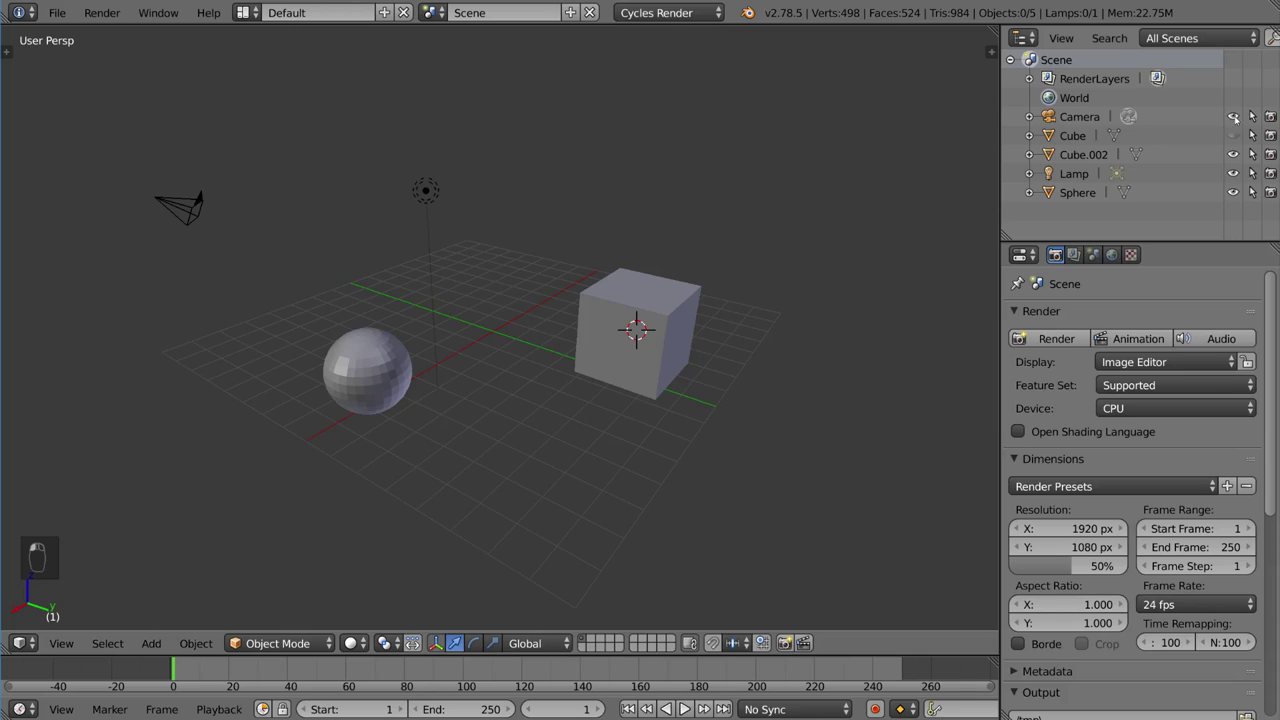
{"action": "left_click", "coordinate": [1233, 136]}
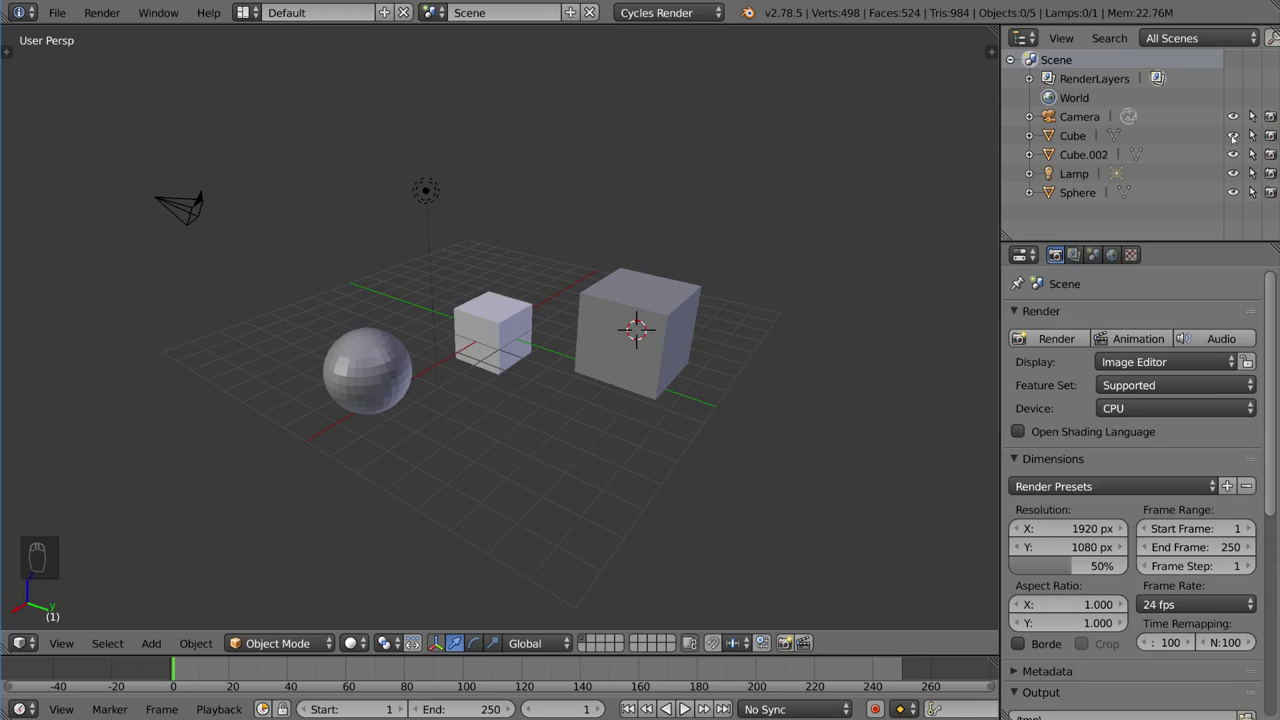
{"action": "left_click", "coordinate": [1233, 136]}
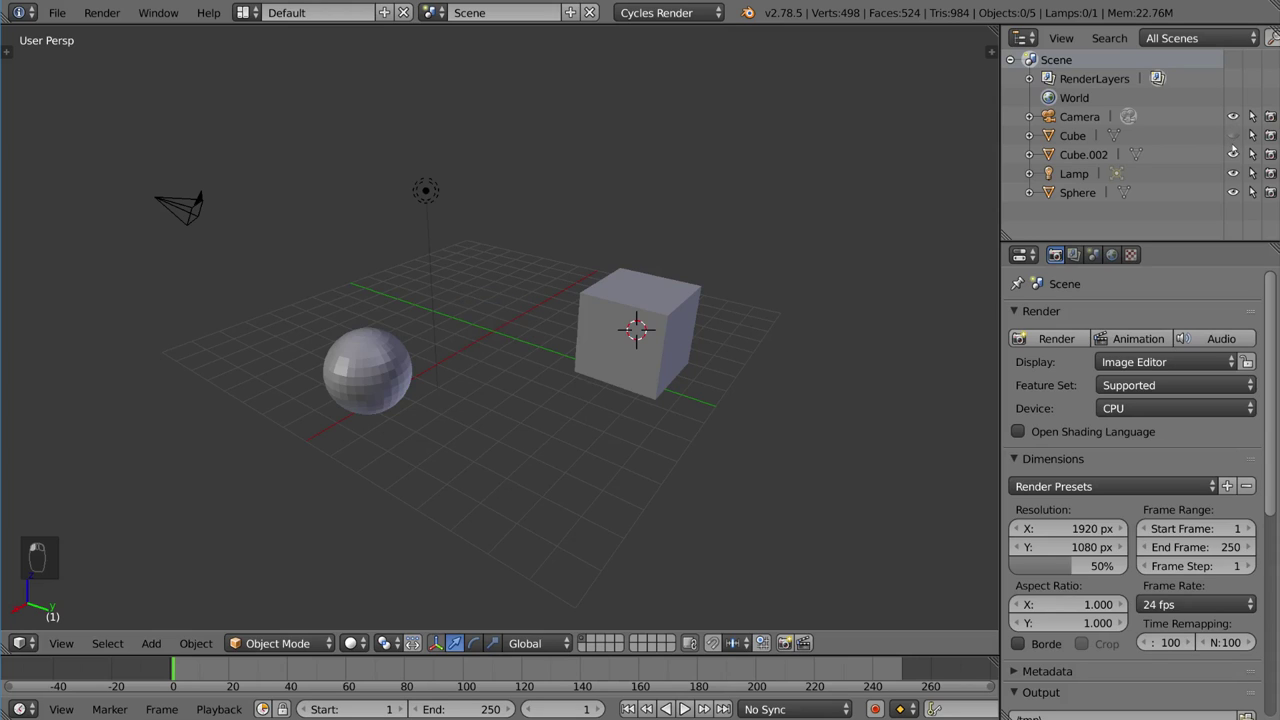
Hide the large cube, sphere and camera via Outliner eye icons, then show every object again
{"action": "left_click", "coordinate": [1233, 155]}
{"action": "left_click", "coordinate": [1233, 193]}
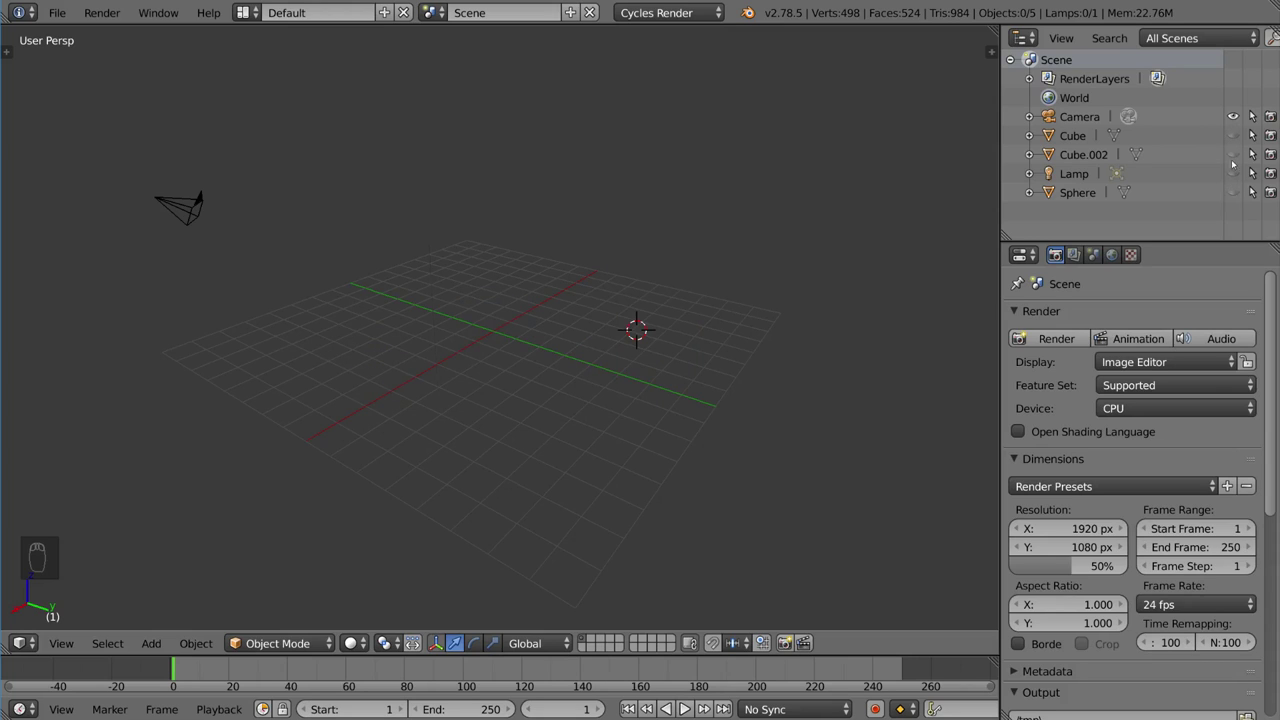
{"action": "left_click", "coordinate": [1233, 117]}
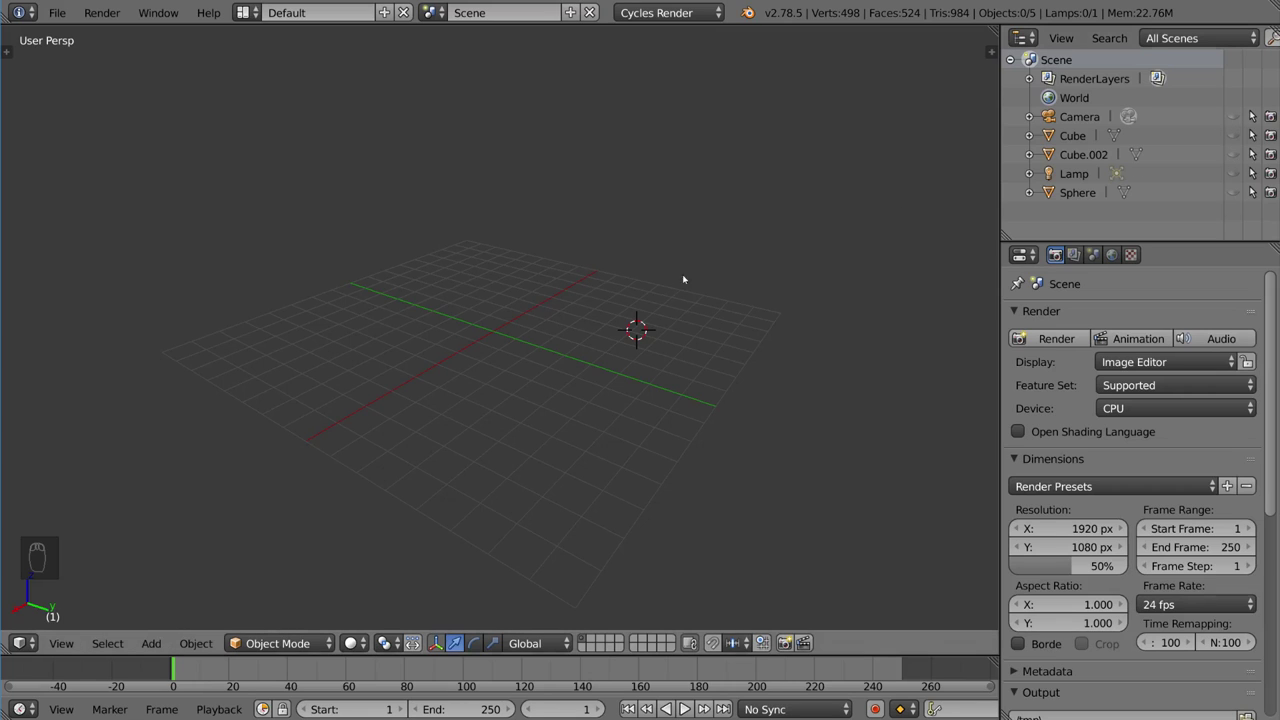
{"action": "left_click", "coordinate": [1233, 117]}
{"action": "left_click", "coordinate": [1233, 155]}
{"action": "left_click", "coordinate": [1233, 193]}
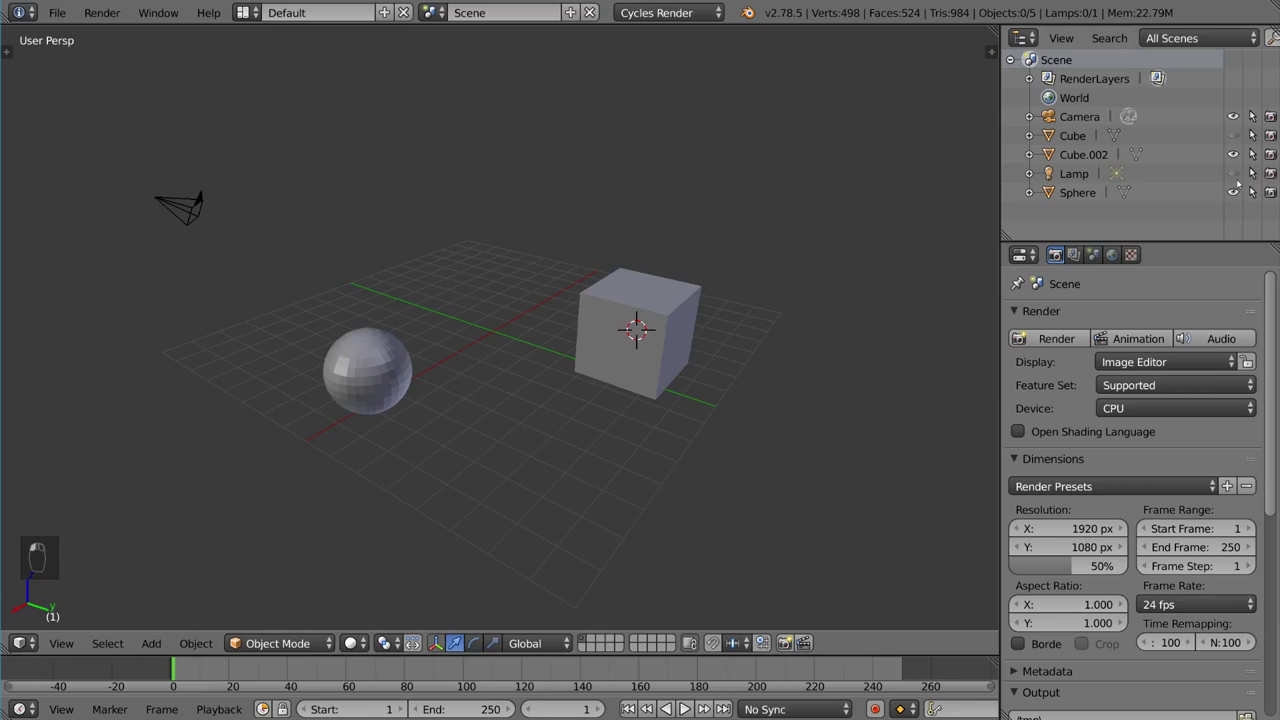
{"action": "left_click", "coordinate": [1233, 174]}
{"action": "left_click", "coordinate": [1233, 136]}
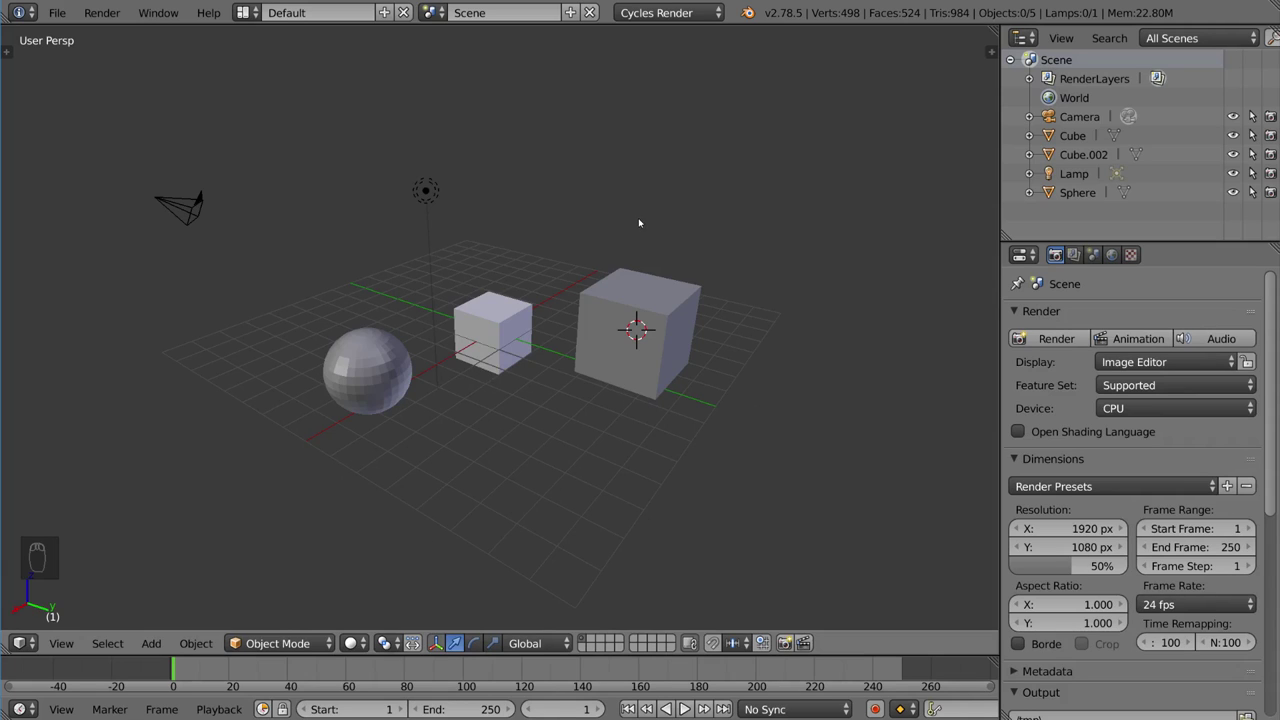
{"action": "left_click", "coordinate": [597, 643]}
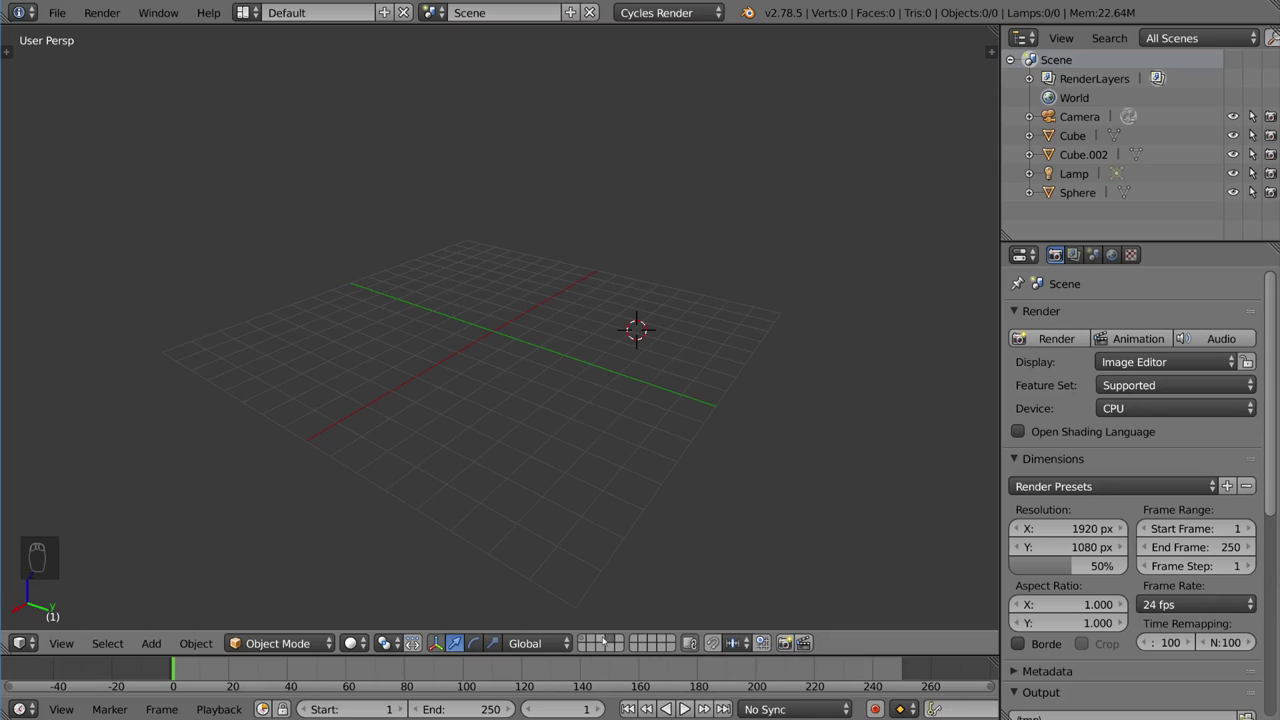
{"action": "left_click", "coordinate": [584, 639]}
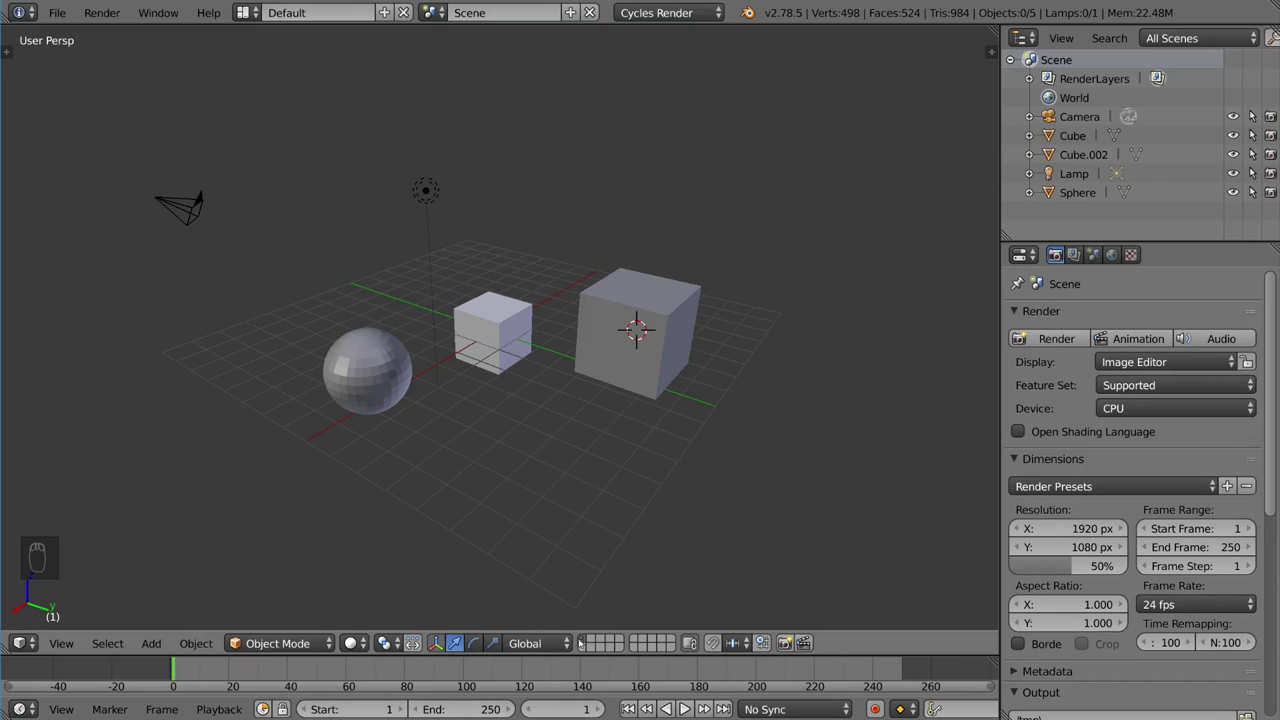
{"action": "left_click", "coordinate": [590, 643]}
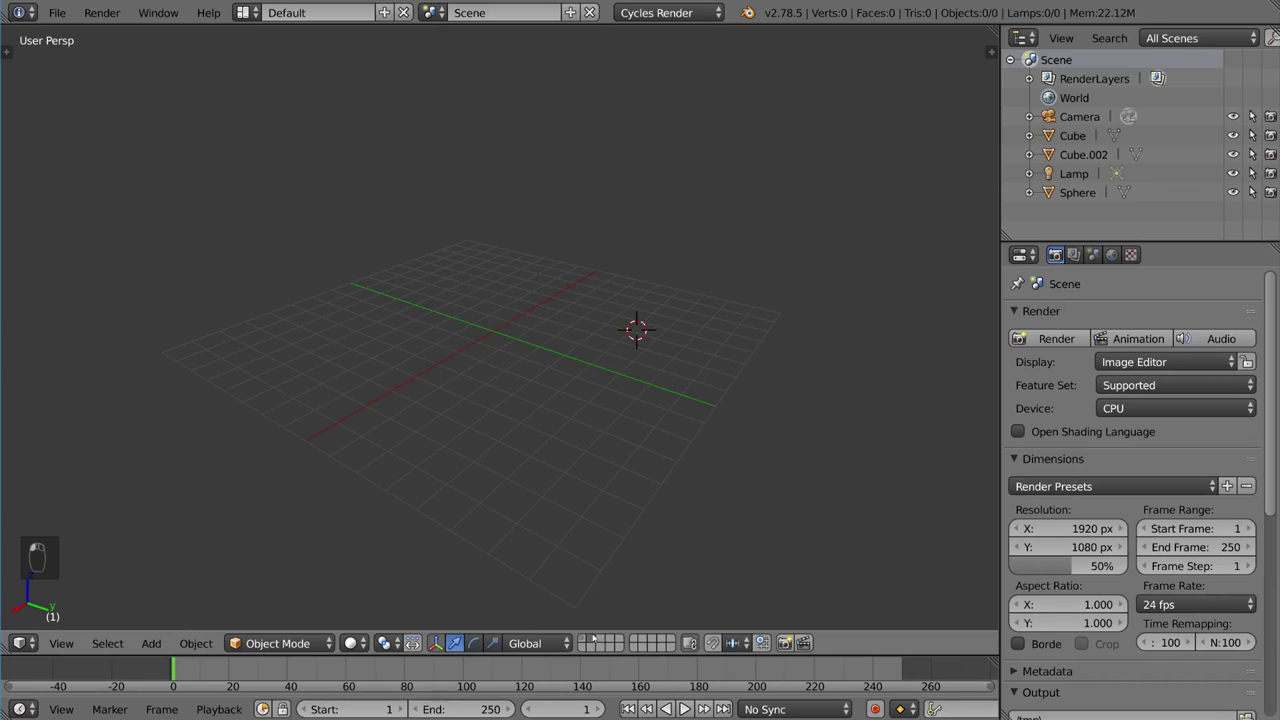
Select the large cube and move it to layer 2 with M, toggling back before settling
{"action": "left_click", "coordinate": [589, 640]}
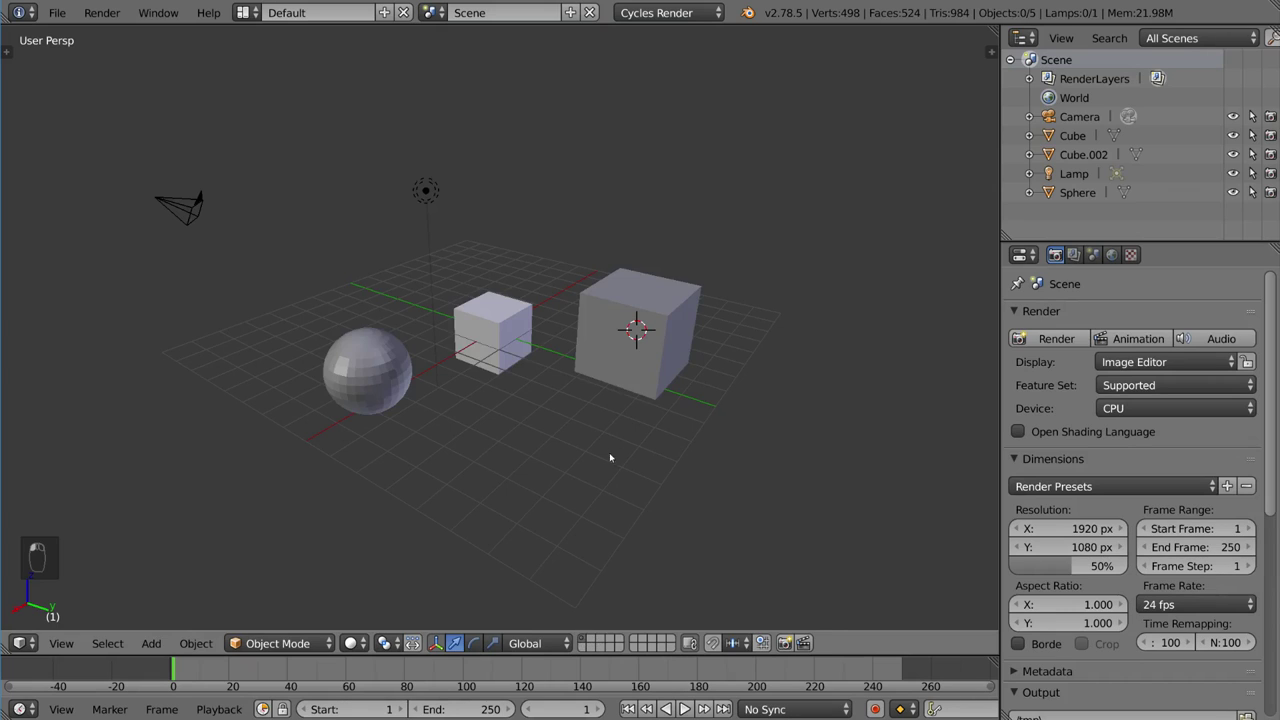
{"action": "right_click", "coordinate": [645, 370]}
{"action": "key", "text": "m"}
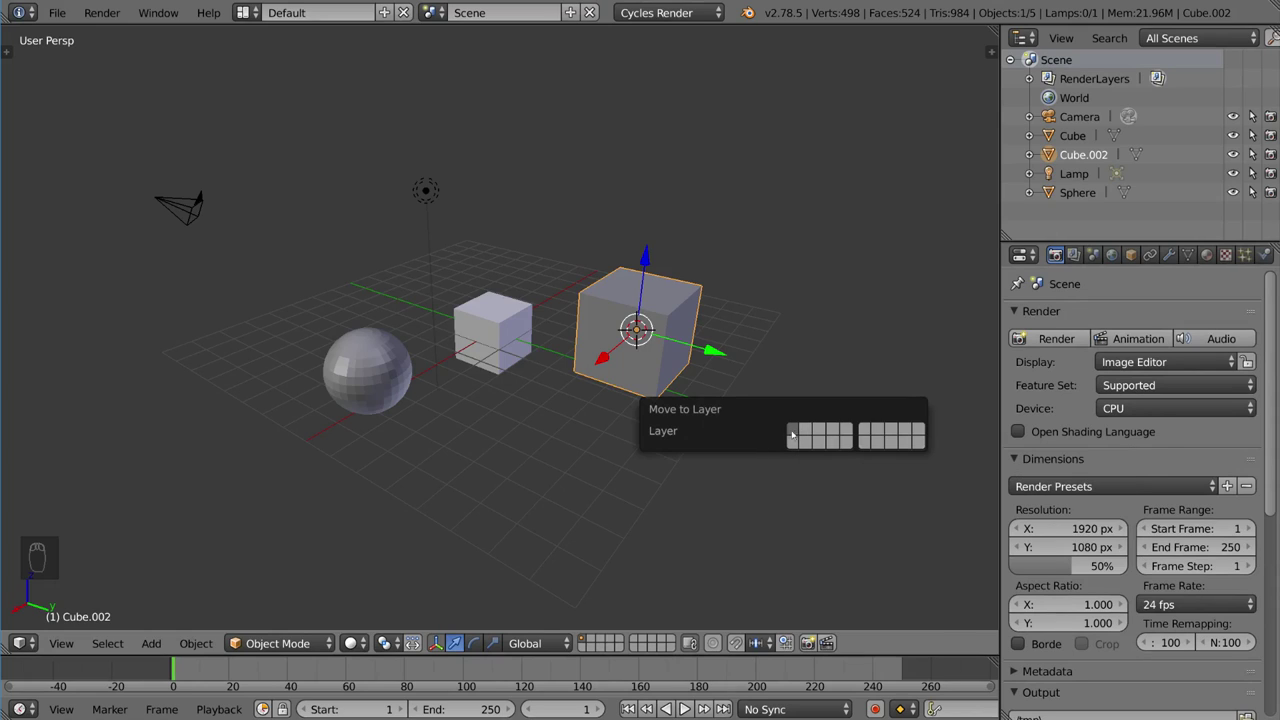
{"action": "left_click", "coordinate": [810, 431]}
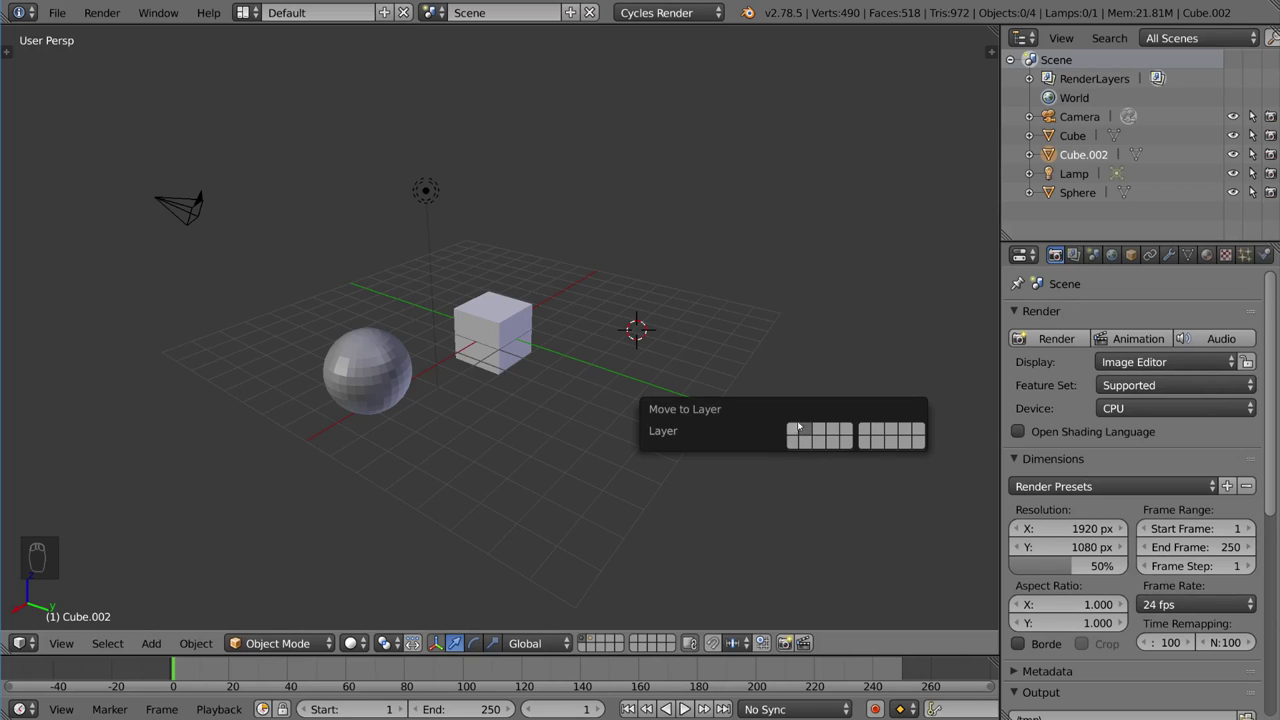
{"action": "left_click", "coordinate": [800, 434]}
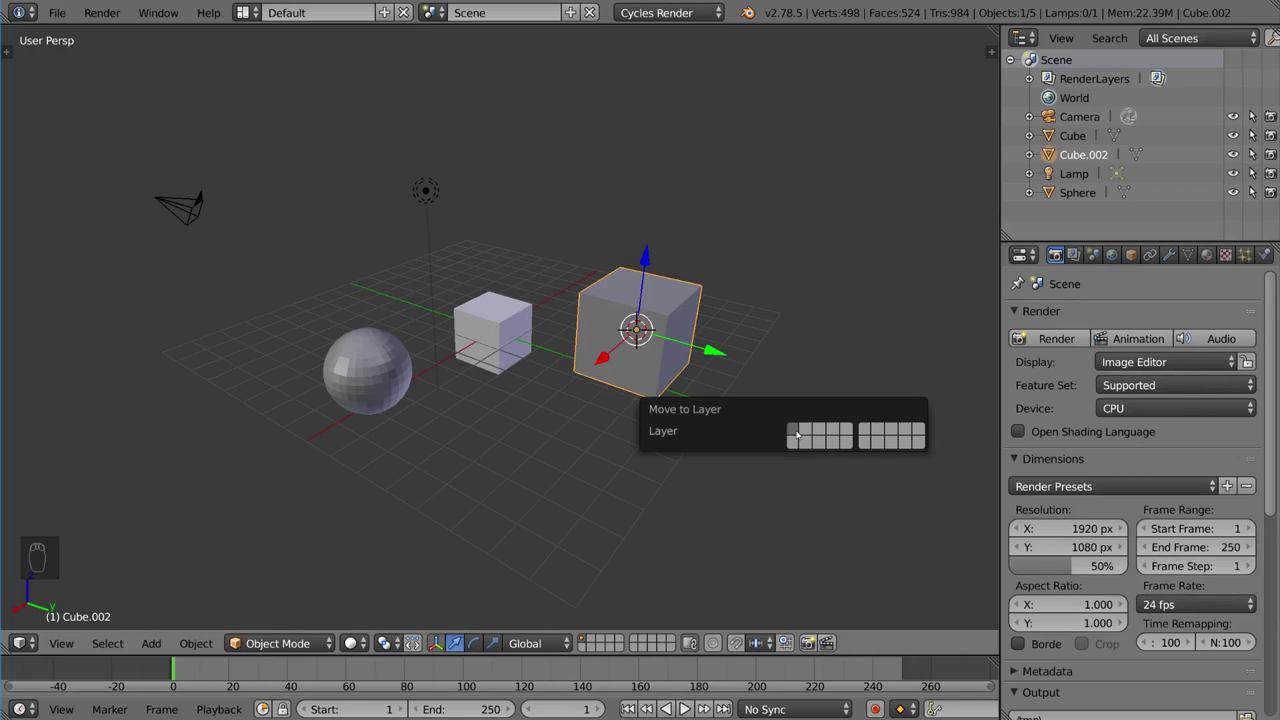
{"action": "left_click", "coordinate": [810, 431]}
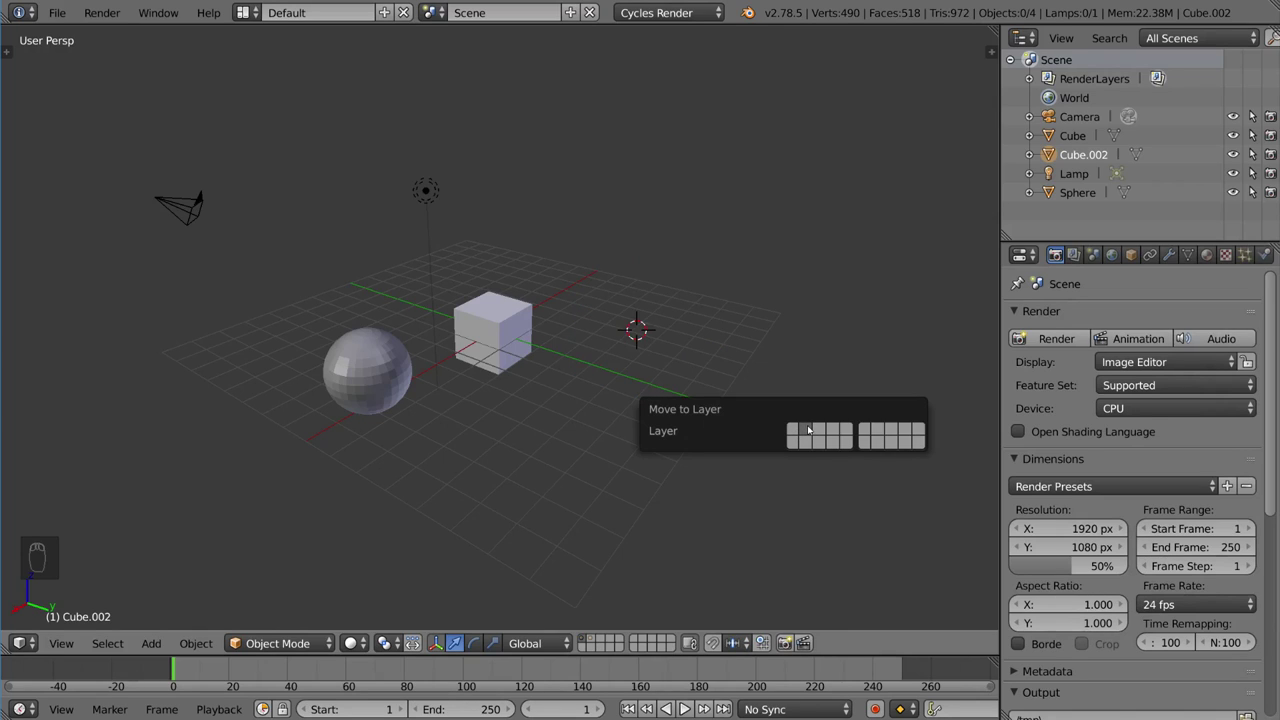
{"action": "left_click", "coordinate": [792, 430]}
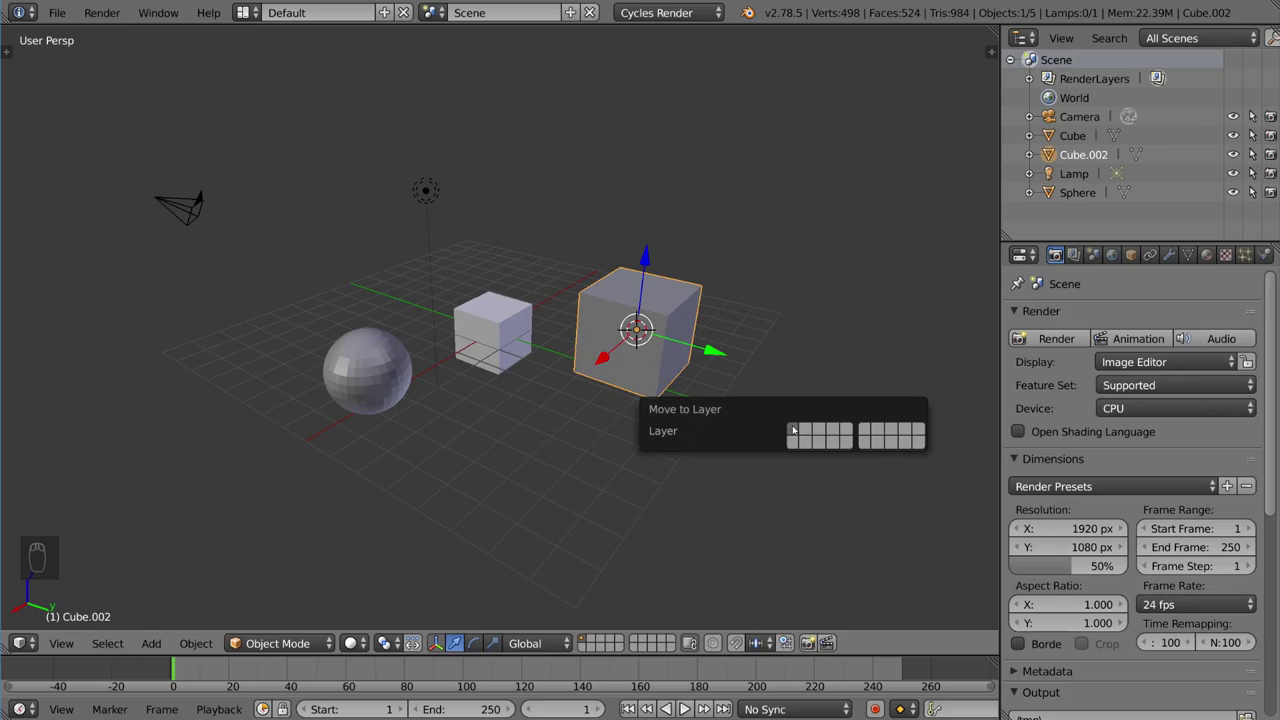
{"action": "left_click", "coordinate": [806, 430]}
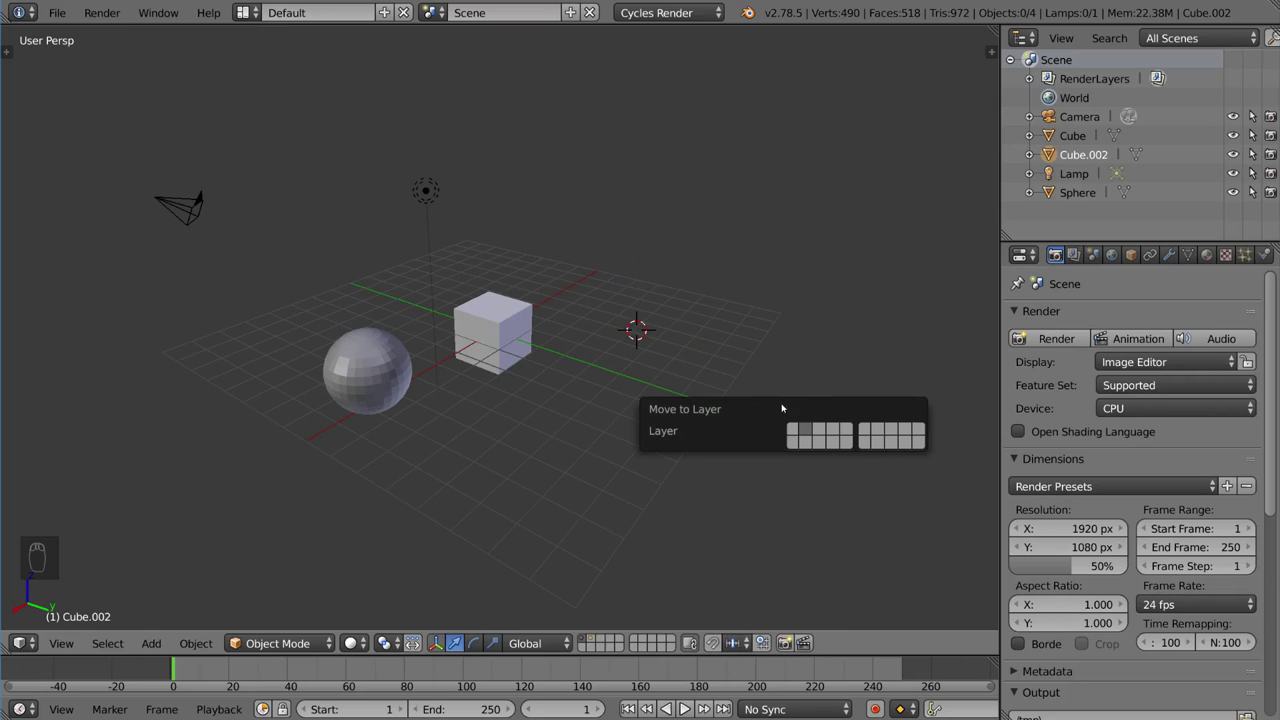
View layer 2 holding the large cube, then bring the other objects back with numpad slash
{"action": "left_click", "coordinate": [594, 638]}
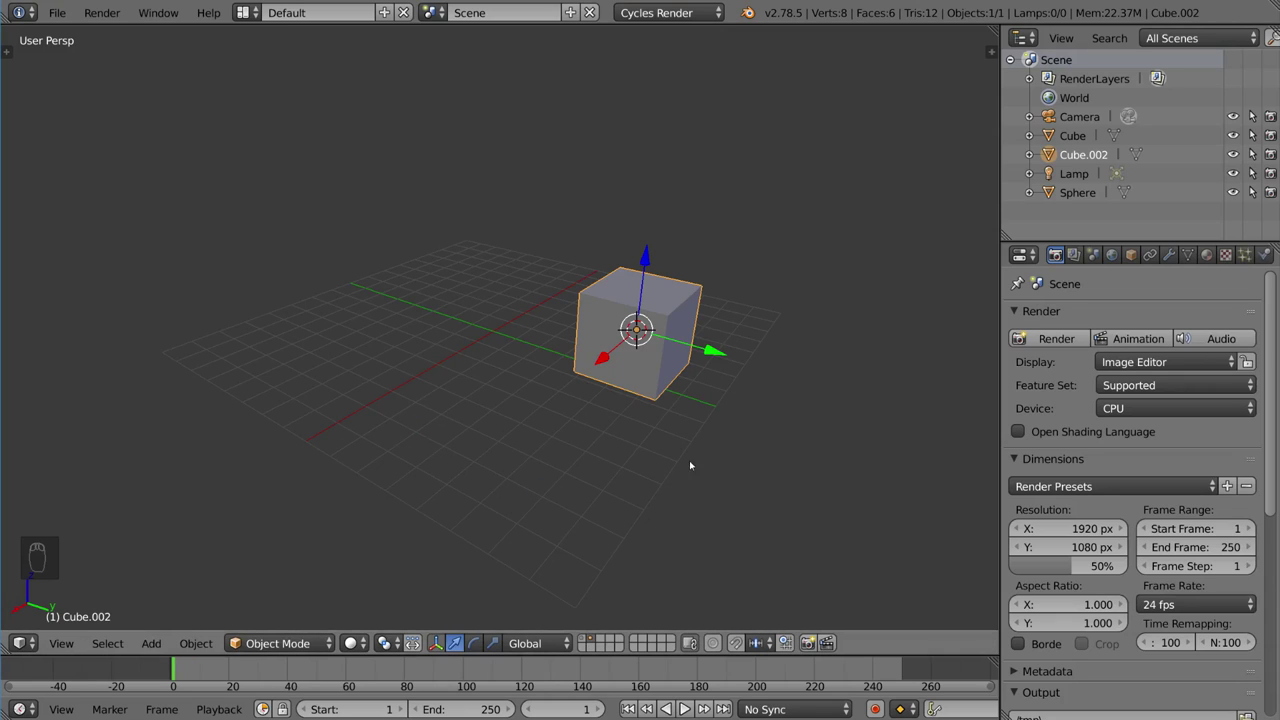
{"action": "key", "text": "KP_Divide"}
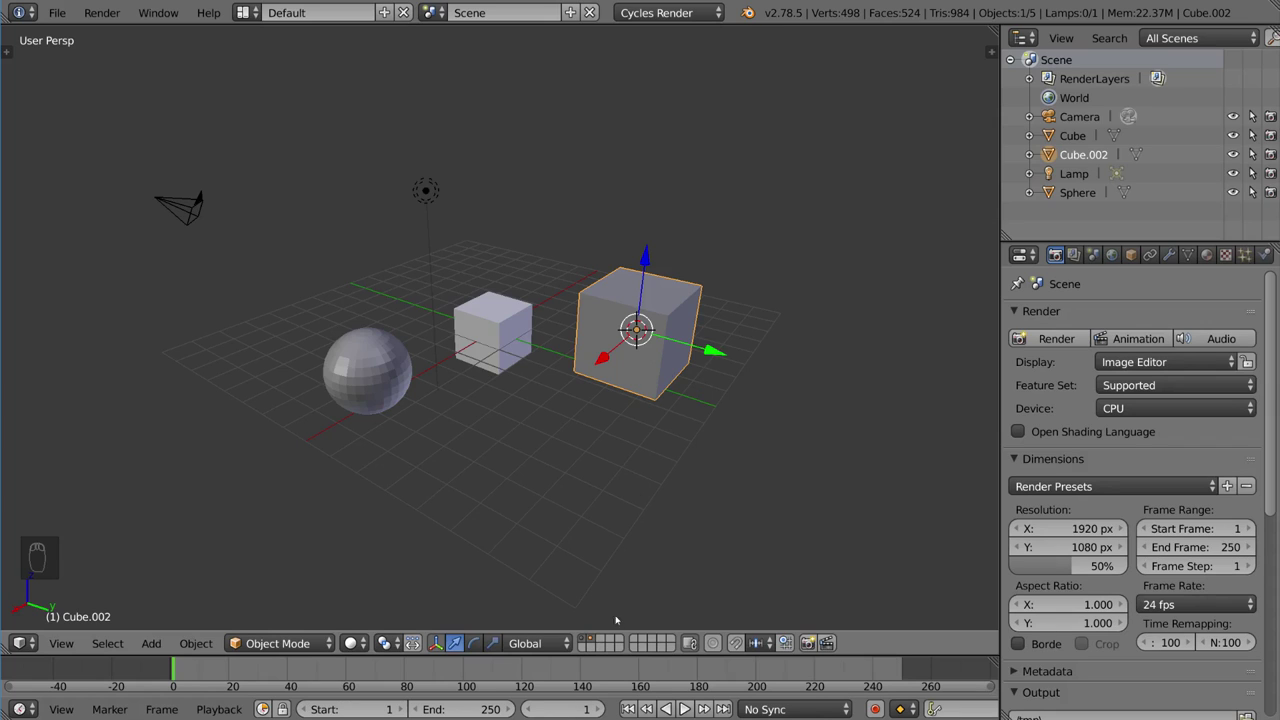
Select only the large cube, move it to layer 2 with M, and show layer 2 with layer 1
{"action": "right_click", "coordinate": [480, 335], "text": "shift"}
{"action": "right_click", "coordinate": [367, 370], "text": "shift"}
{"action": "right_click", "coordinate": [488, 355], "text": "shift"}
{"action": "right_click", "coordinate": [624, 323], "text": "shift"}
{"action": "right_click", "coordinate": [490, 373], "text": "shift"}
{"action": "right_click", "coordinate": [374, 388]}
{"action": "right_click", "coordinate": [620, 375]}
{"action": "key", "text": "m"}
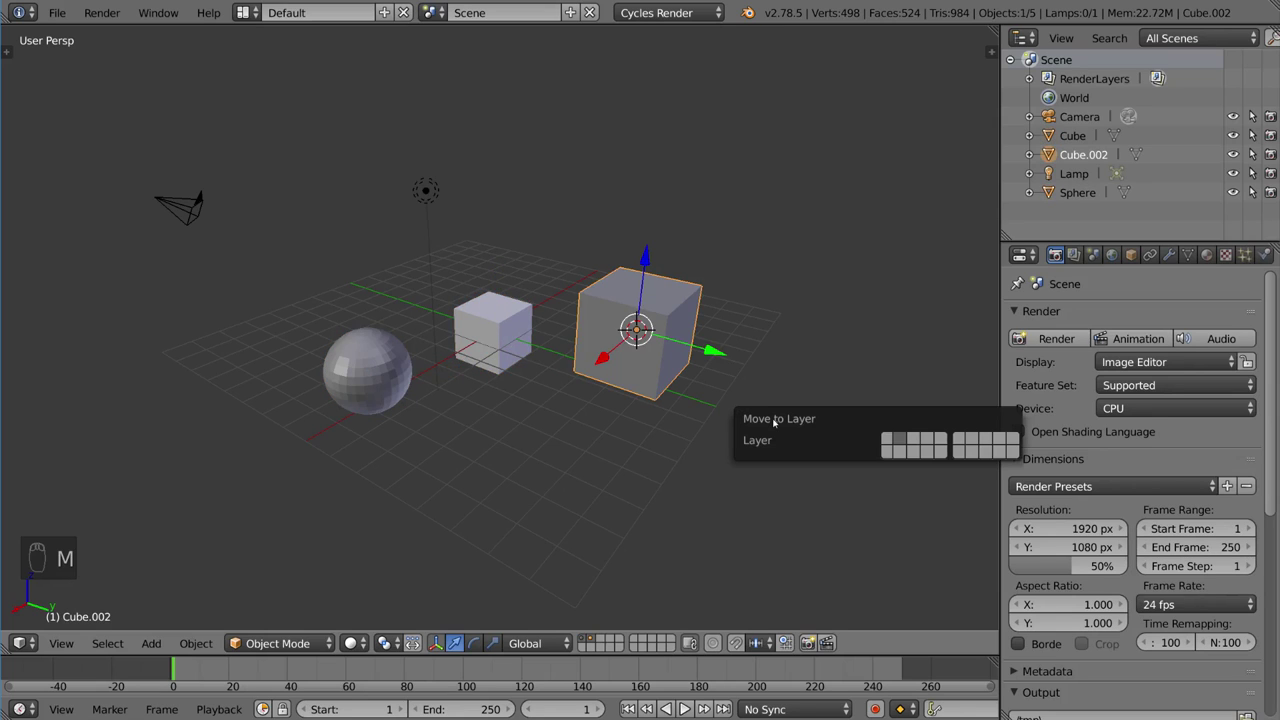
{"action": "key", "text": "2"}
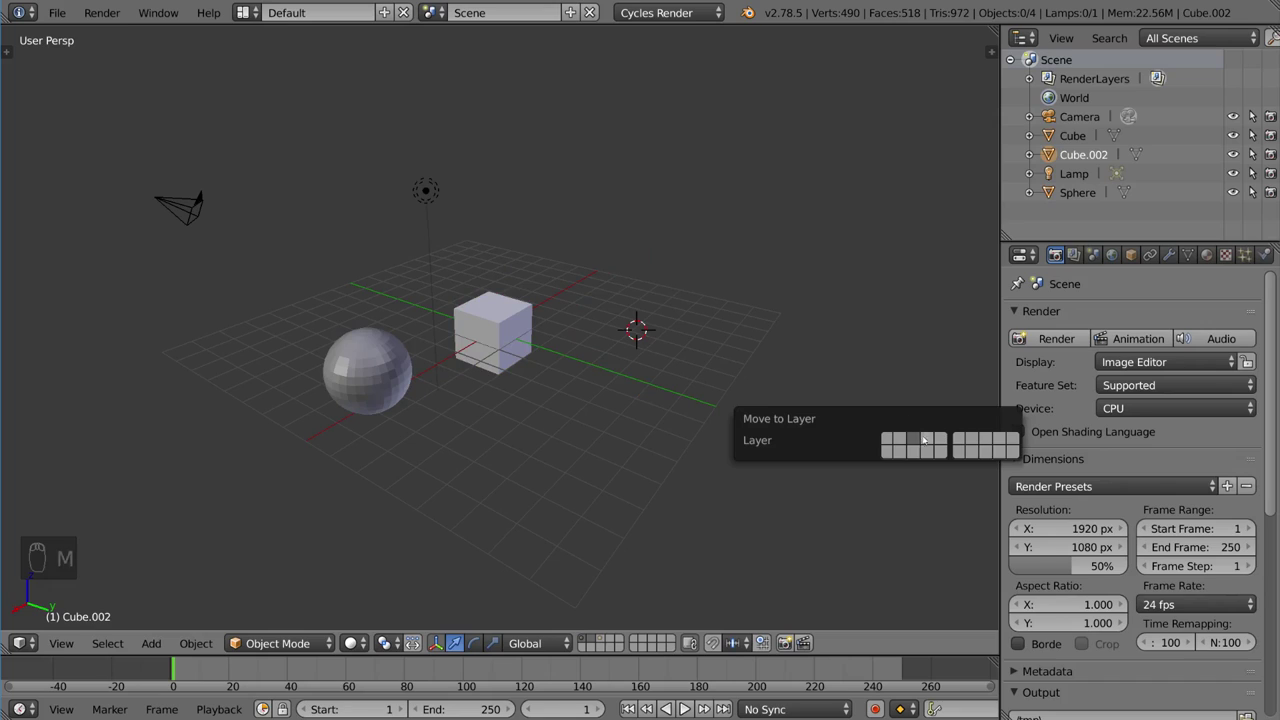
{"action": "left_click", "coordinate": [601, 640], "text": "shift"}
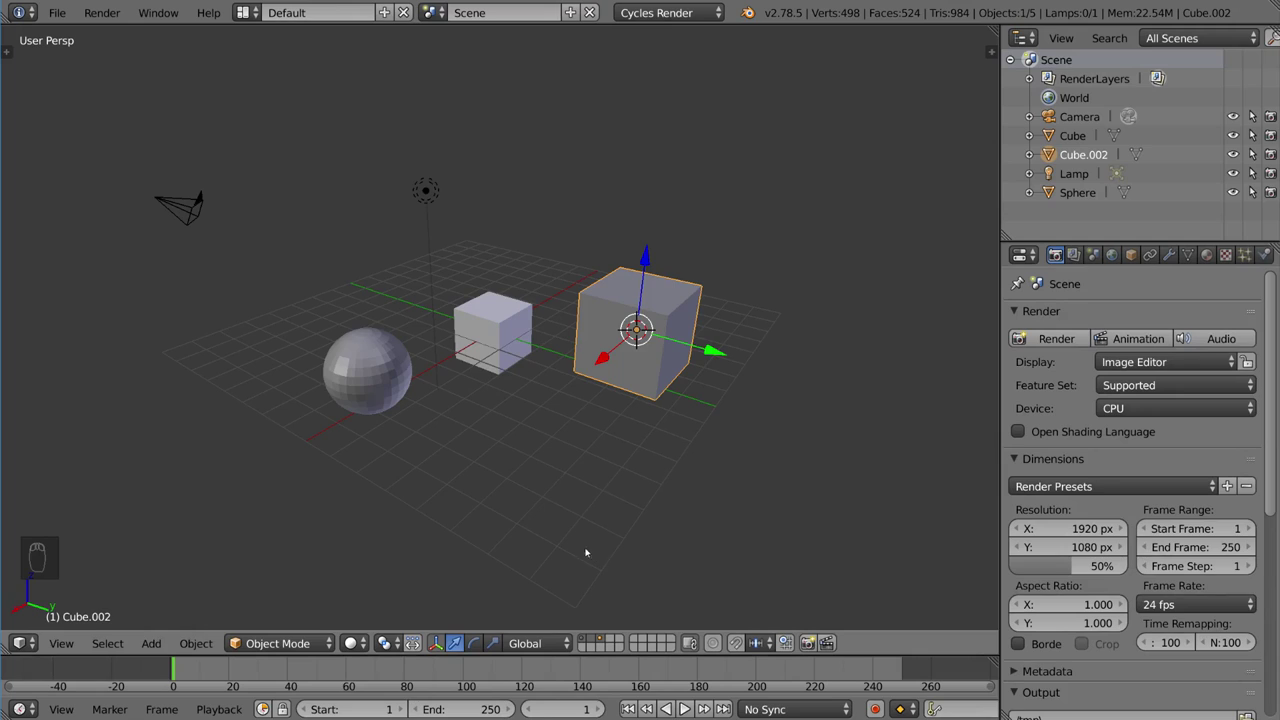
View layers 1, 2 and 3 individually, then add layer 1 to the view
{"action": "key", "text": "1"}
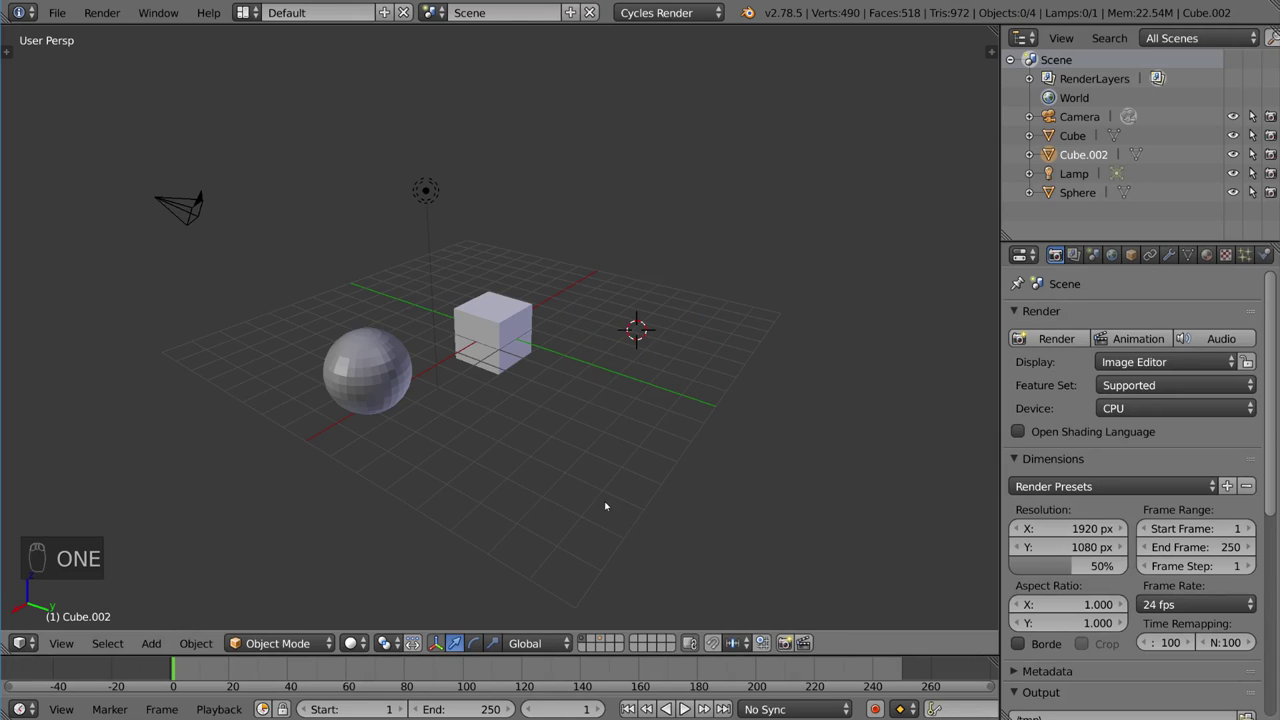
{"action": "key", "text": "2"}
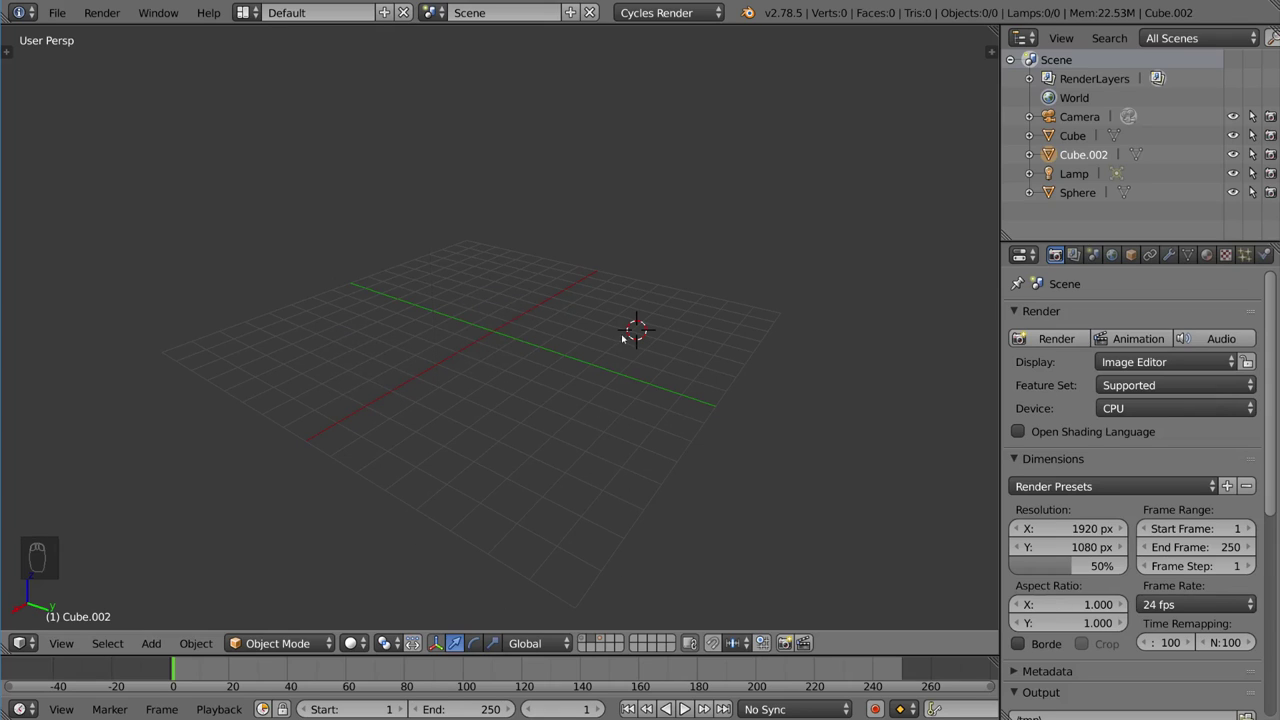
{"action": "key", "text": "3"}
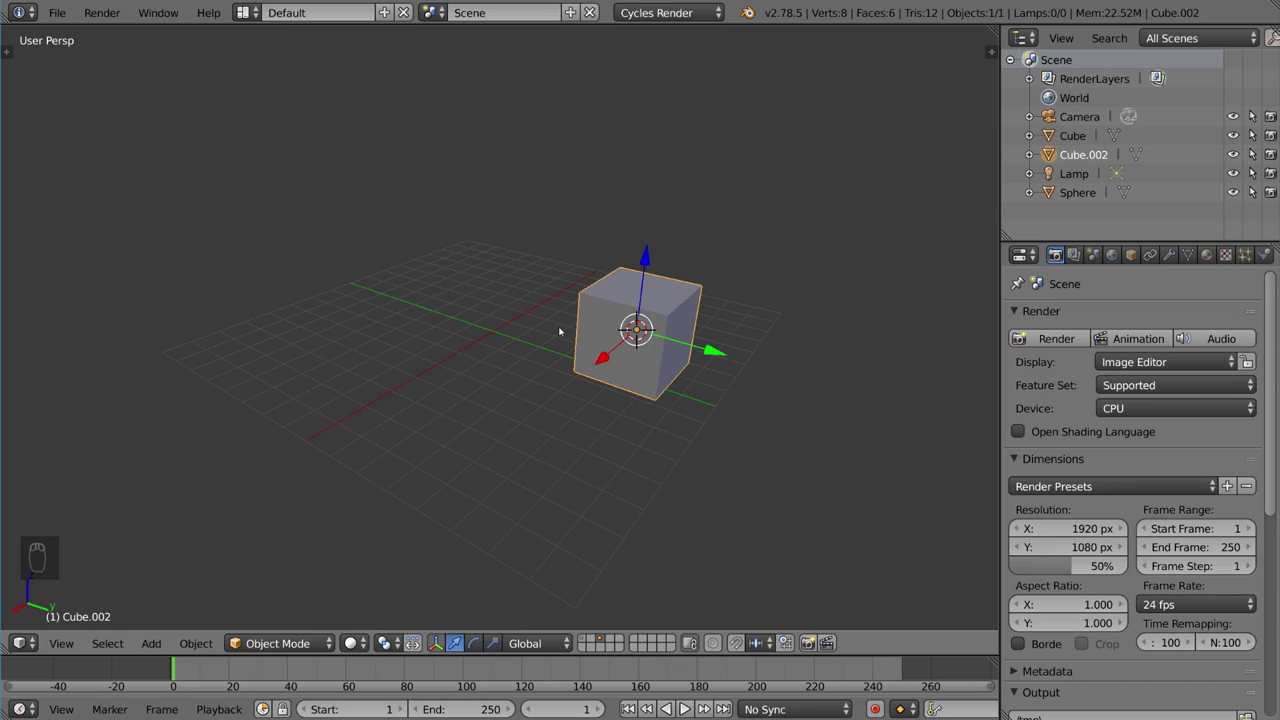
{"action": "key", "text": "shift+1"}
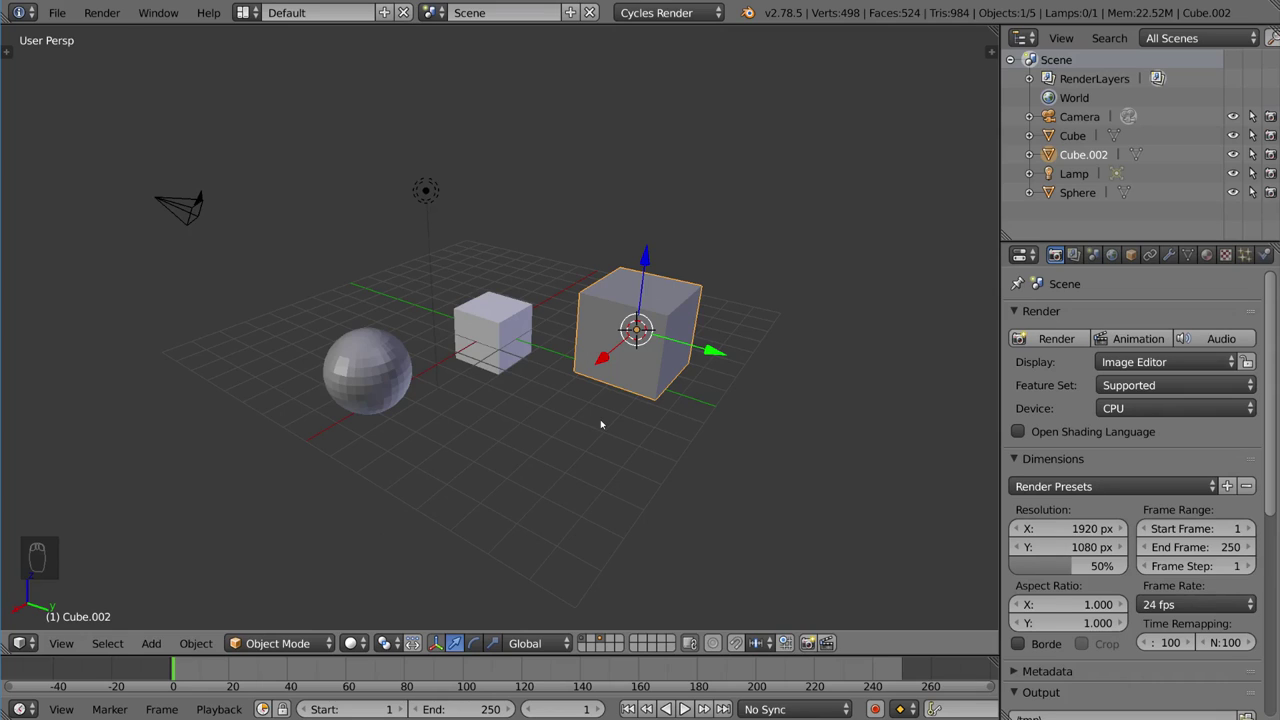
Toggle layers 2–5 with Shift+number, ending with the large cube visible beside the others
{"action": "key", "text": "shift+2"}
{"action": "key", "text": "shift+3"}
{"action": "key", "text": "shift+3"}
{"action": "key", "text": "shift+4"}
{"action": "key", "text": "shift+5"}
{"action": "key", "text": "shift+5"}
{"action": "key", "text": "shift+4"}
{"action": "key", "text": "shift+3"}
{"action": "key", "text": "shift+2"}
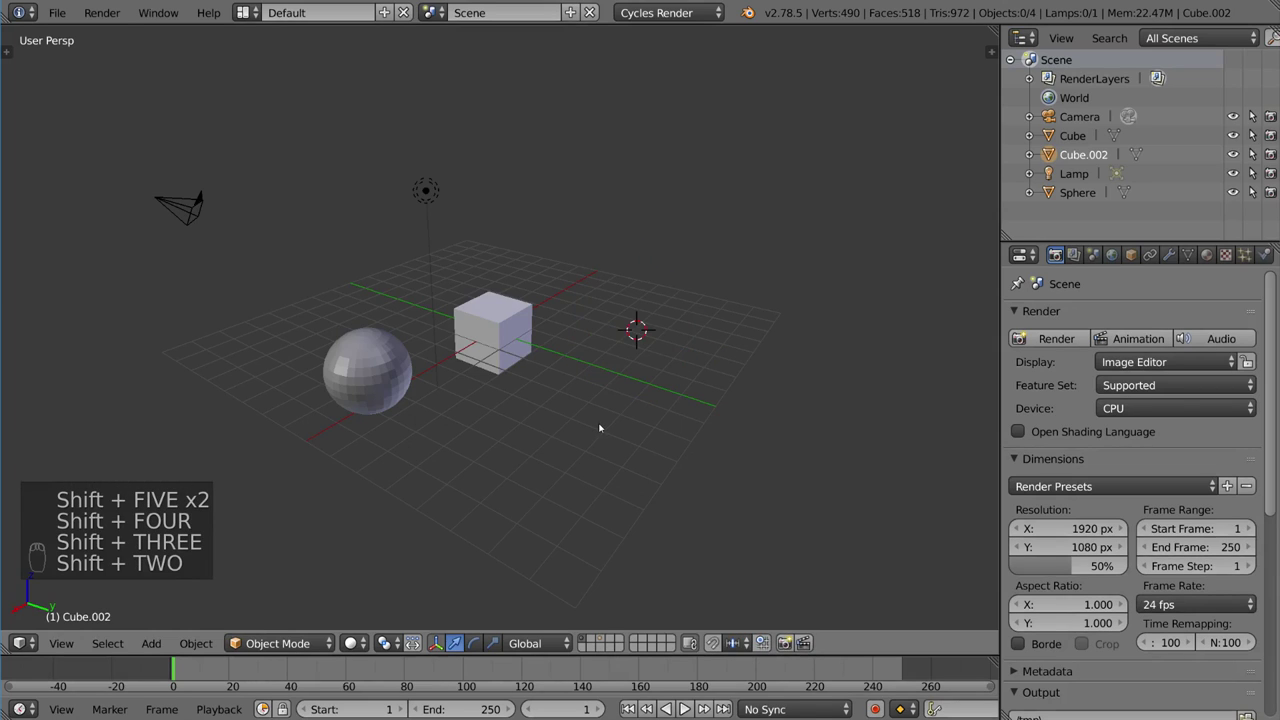
{"action": "key", "text": "shift+2"}
{"action": "key", "text": "shift+3"}
{"action": "key", "text": "shift+2"}
{"action": "key", "text": "shift+3"}
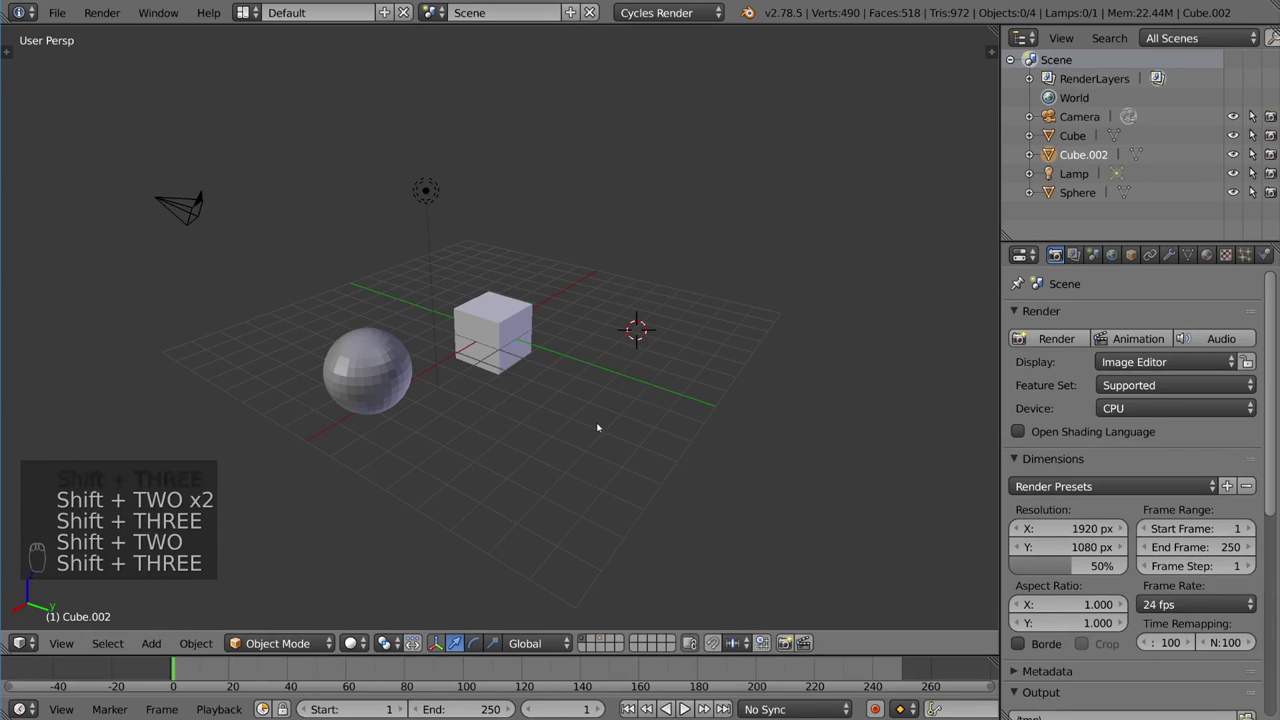
{"action": "key", "text": "shift+2"}
{"action": "key", "text": "shift+3"}
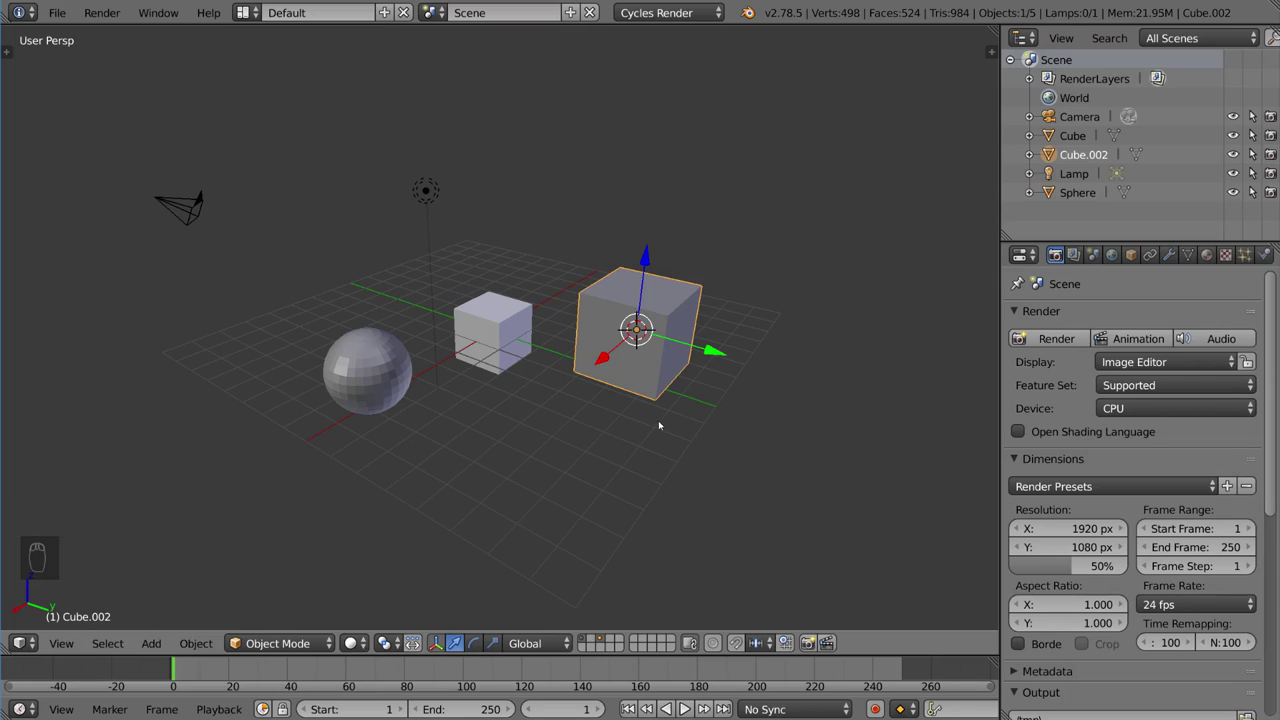
Step through top-row layers 1 to 0, viewing each on its own
{"action": "key", "text": "1"}
{"action": "key", "text": "2"}
{"action": "key", "text": "3"}
{"action": "key", "text": "4"}
{"action": "key", "text": "5"}
{"action": "key", "text": "6"}
{"action": "key", "text": "7"}
{"action": "key", "text": "8"}
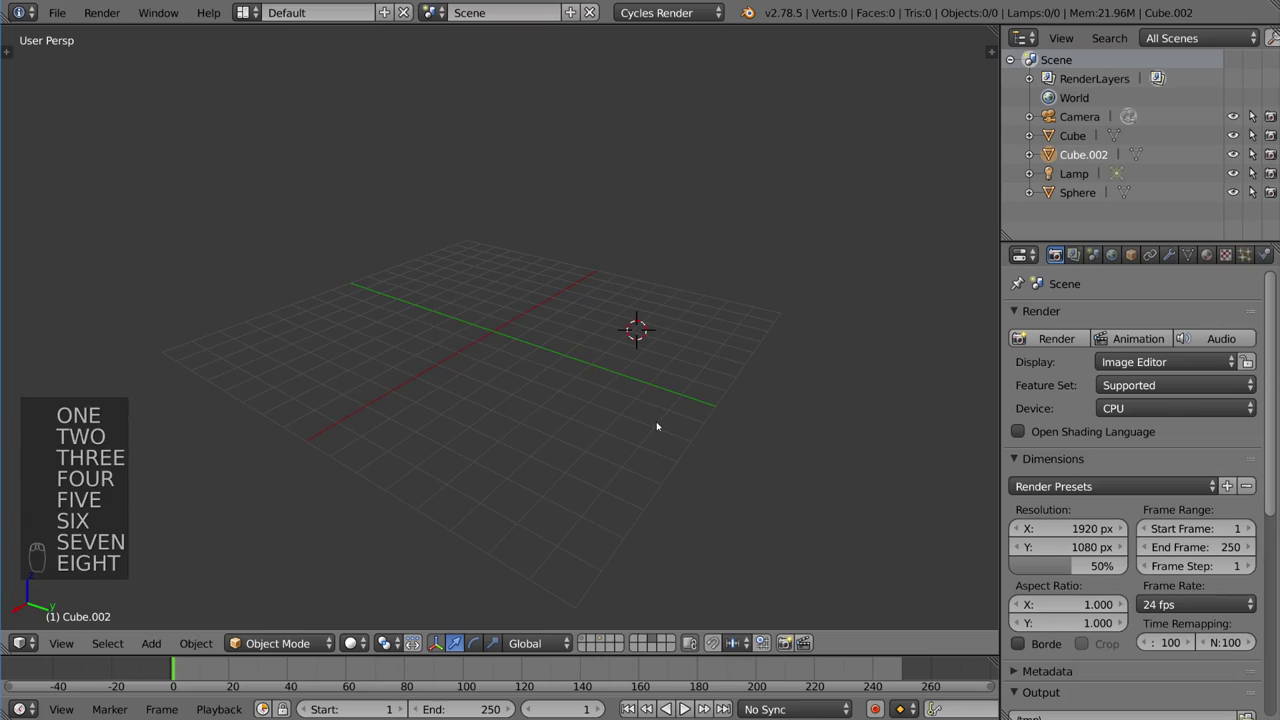
{"action": "key", "text": "9"}
{"action": "key", "text": "0"}
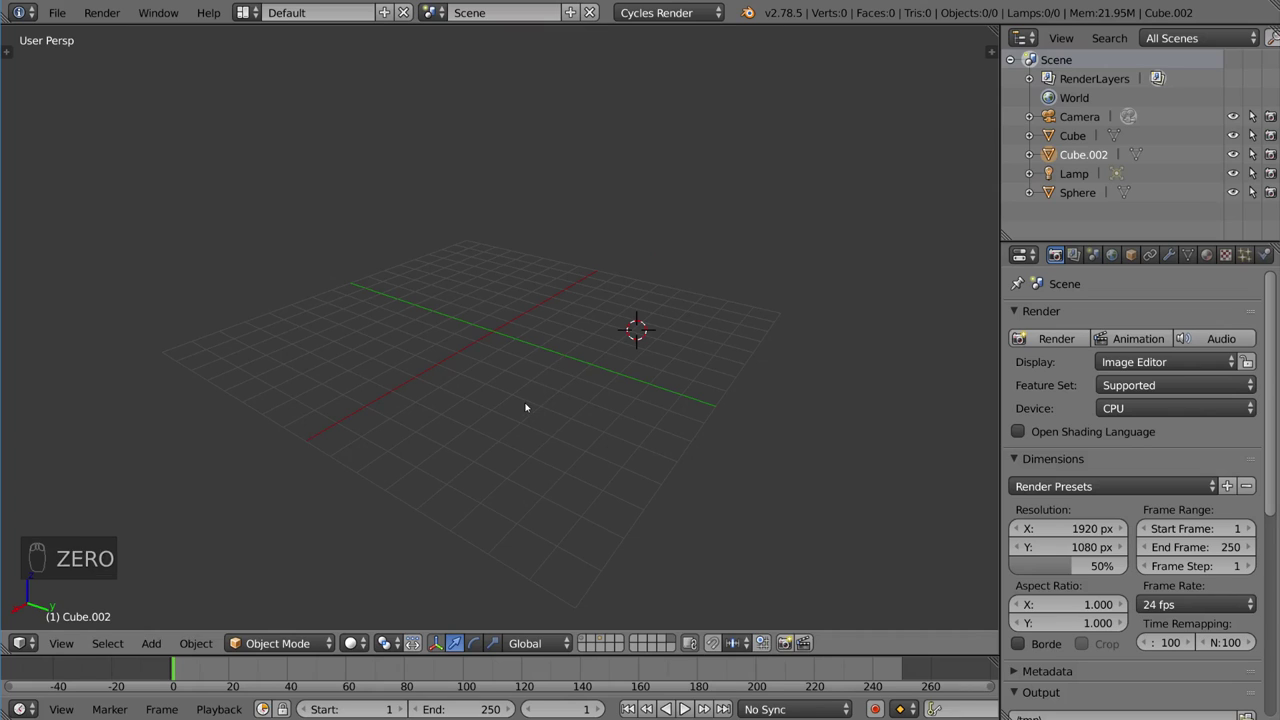
Step through second-row layers with Alt+1–0, then return to layer 1 and add a second-row layer
{"action": "key", "text": "alt+1"}
{"action": "key", "text": "alt+2"}
{"action": "key", "text": "alt+3"}
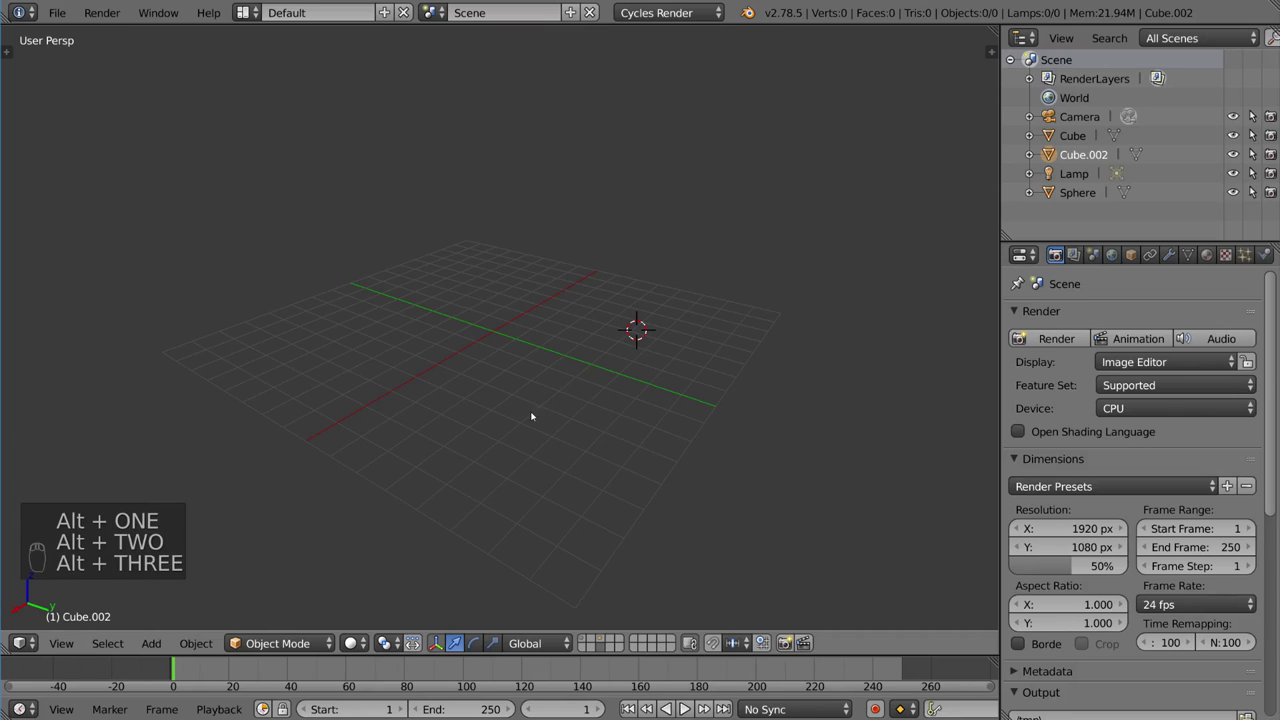
{"action": "key", "text": "alt+4"}
{"action": "key", "text": "alt+5"}
{"action": "key", "text": "alt+6"}
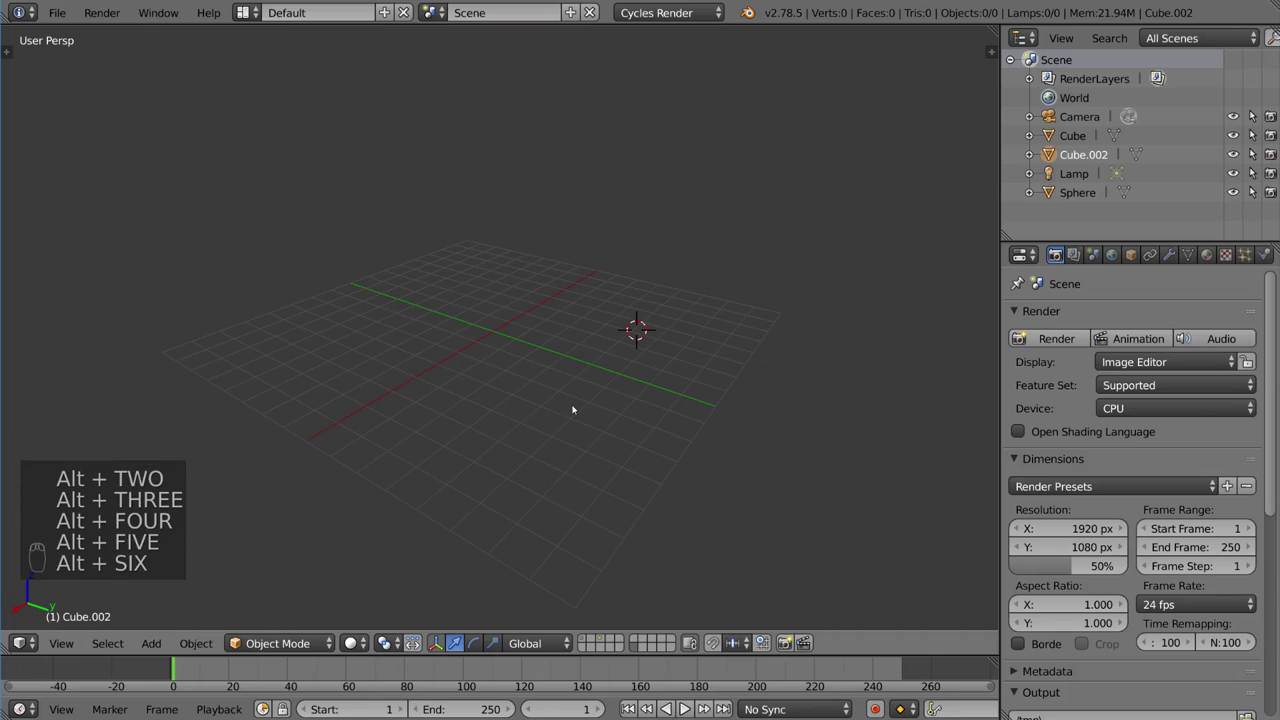
{"action": "key", "text": "alt+7"}
{"action": "key", "text": "alt+8"}
{"action": "key", "text": "alt+9"}
{"action": "key", "text": "alt+0"}
{"action": "key", "text": "1"}
{"action": "key", "text": "alt+shift+1"}
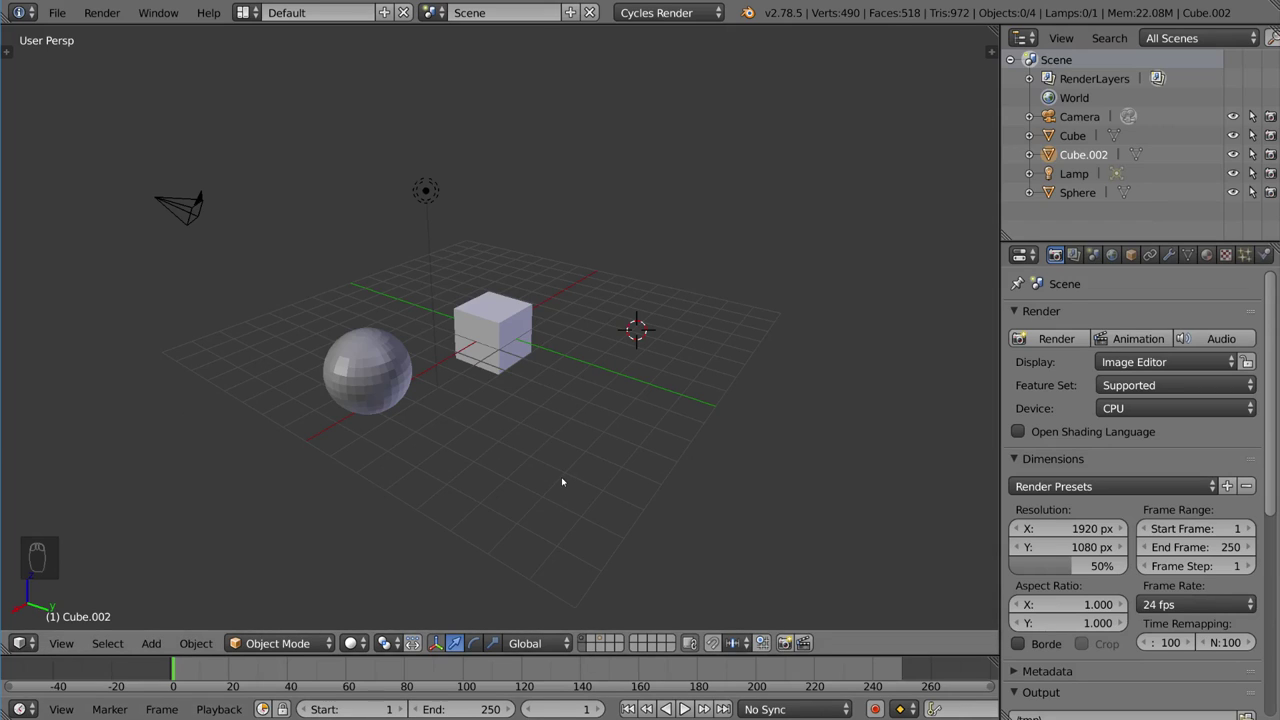
Toggle top-row and second-row layers 2–5 on and off with Shift and Alt+Shift
{"action": "key", "text": "shift+2"}
{"action": "key", "text": "alt+shift+2"}
{"action": "key", "text": "shift+3"}
{"action": "key", "text": "alt+shift+3"}
{"action": "key", "text": "shift+4"}
{"action": "key", "text": "alt+shift+4"}
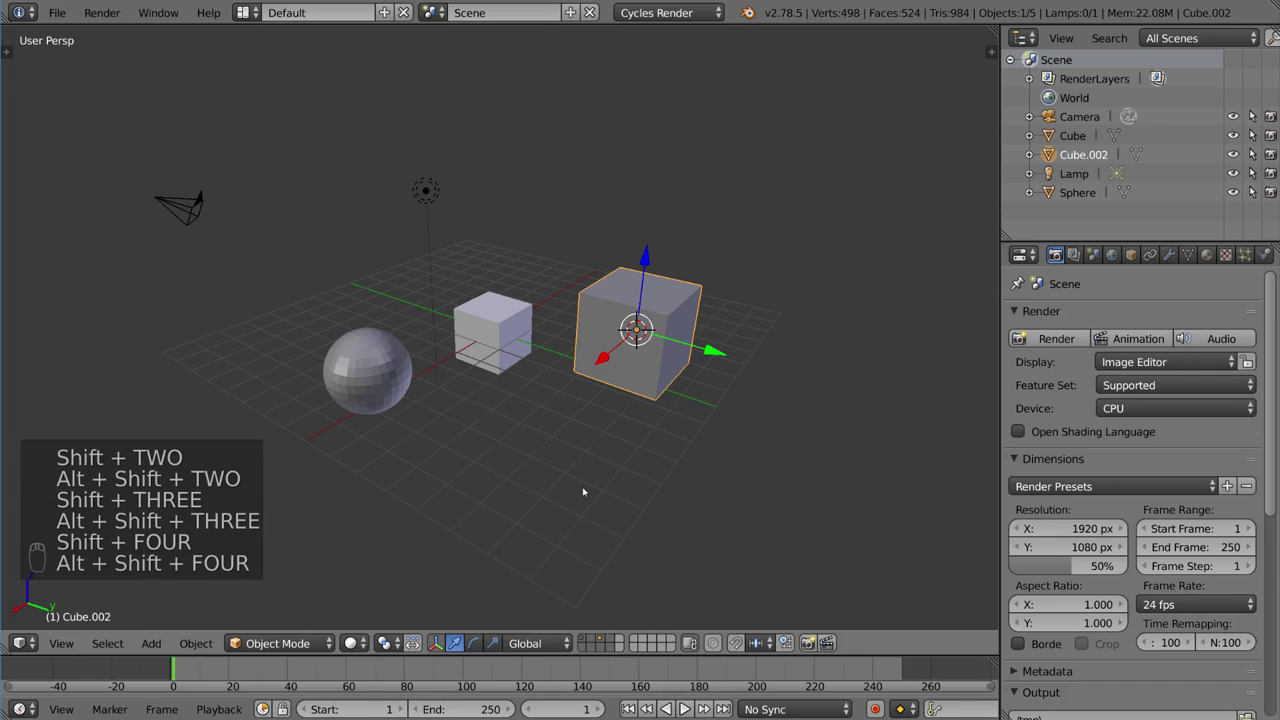
{"action": "key", "text": "shift+5"}
{"action": "key", "text": "alt+shift+5"}
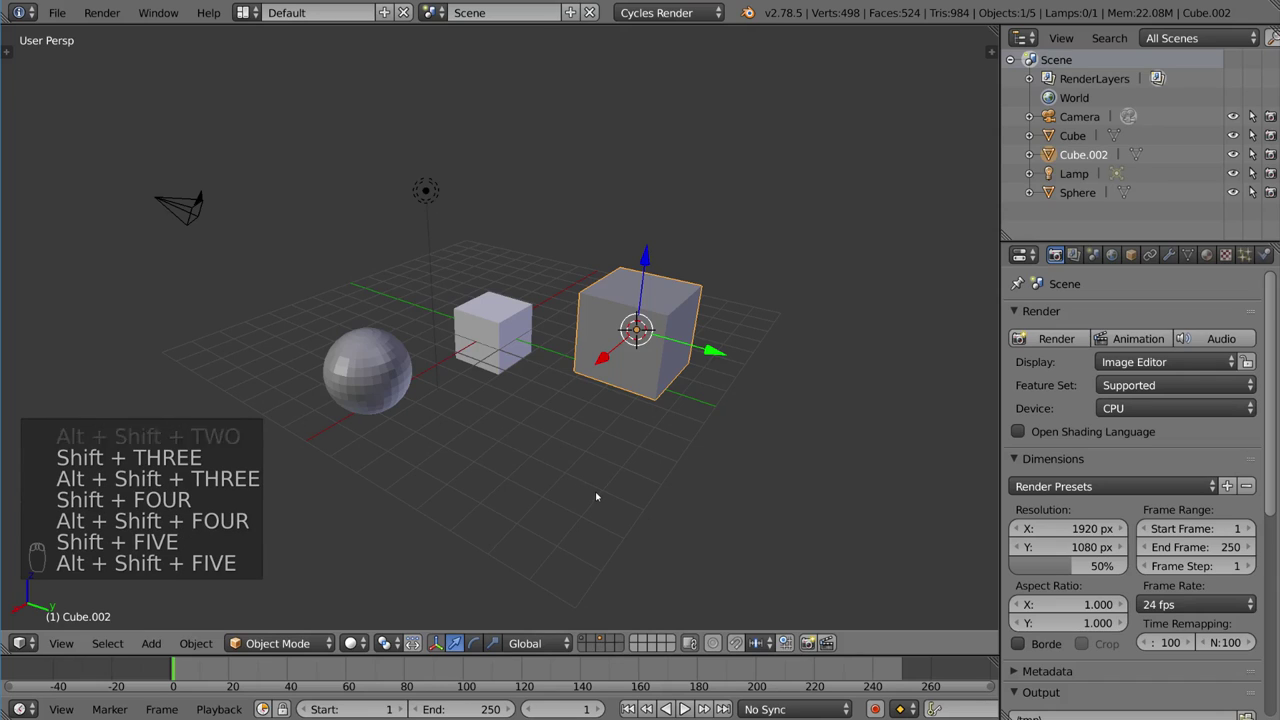
{"action": "key", "text": "alt+shift+4"}
{"action": "key", "text": "alt+shift+3"}
{"action": "key", "text": "alt+shift+2"}
From layer 3, move the large cube to second-row layer 2 and view that layer
{"action": "key", "text": "3"}
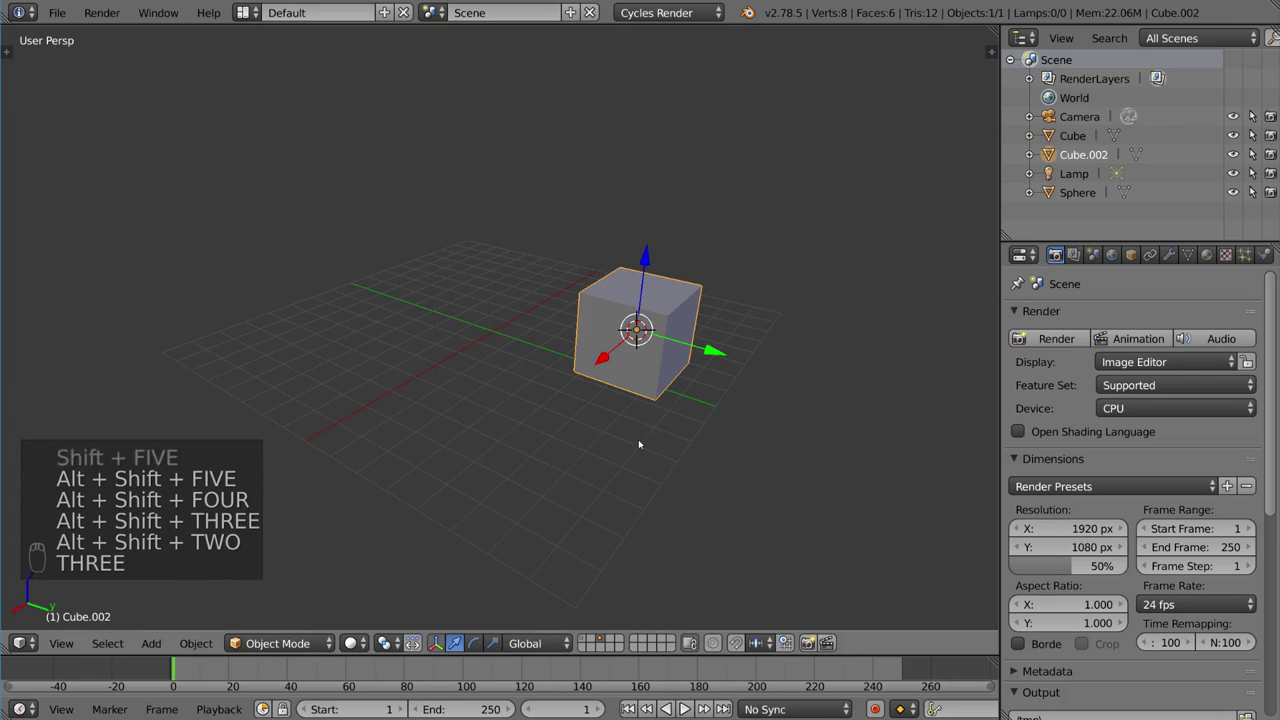
{"action": "key", "text": "m"}
{"action": "key", "text": "alt+2"}
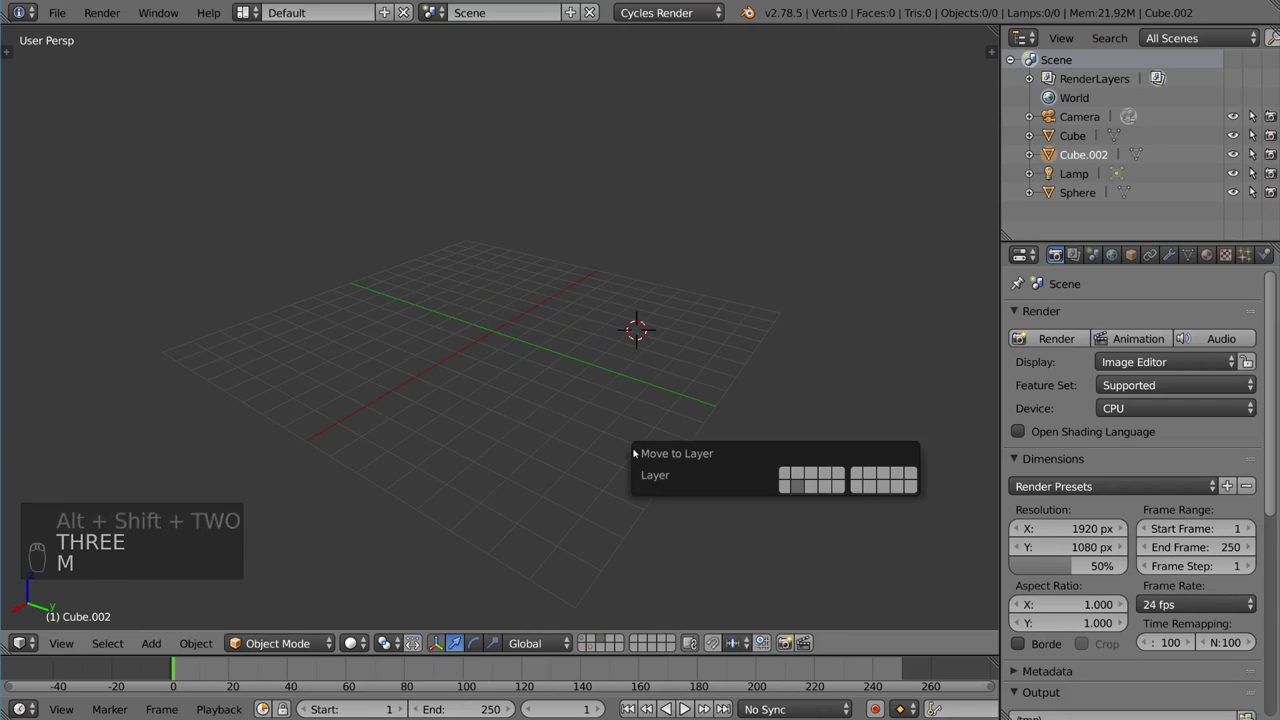
{"action": "key", "text": "alt+2"}
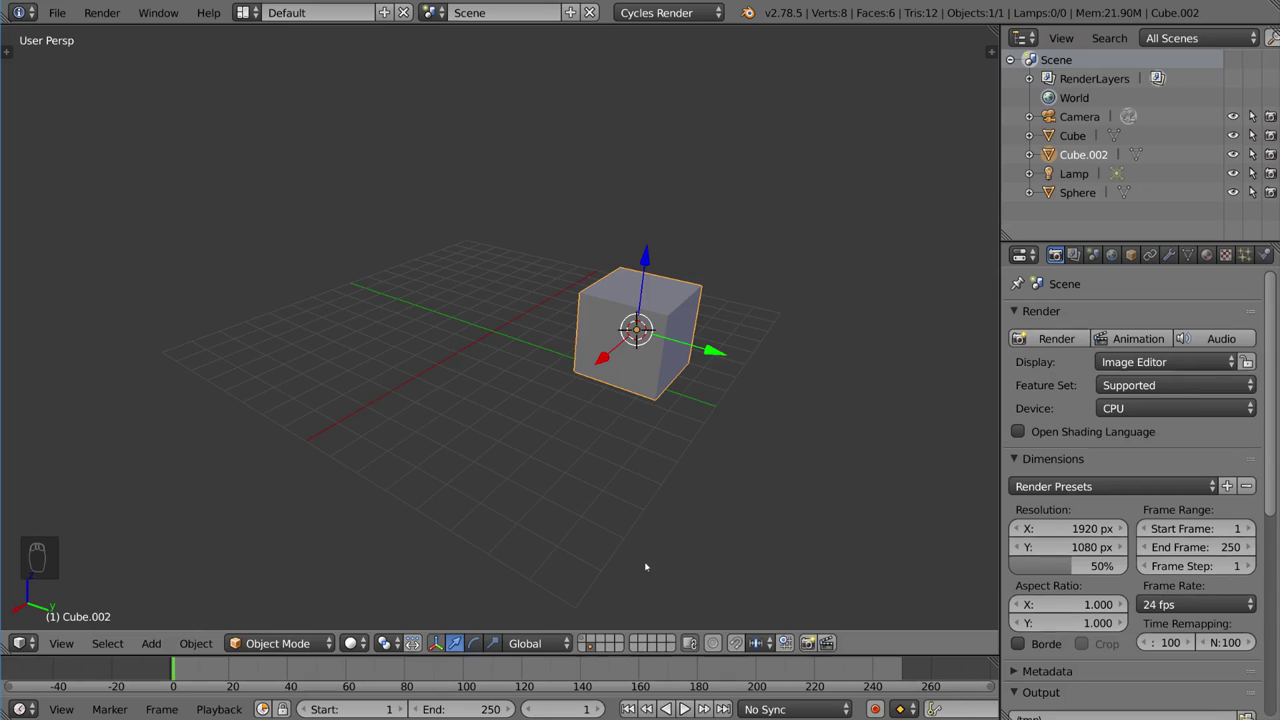
Add layer 1 beside the cube's layer, then return to layer 1 alone and try Alt+H
{"action": "key", "text": "shift+1"}
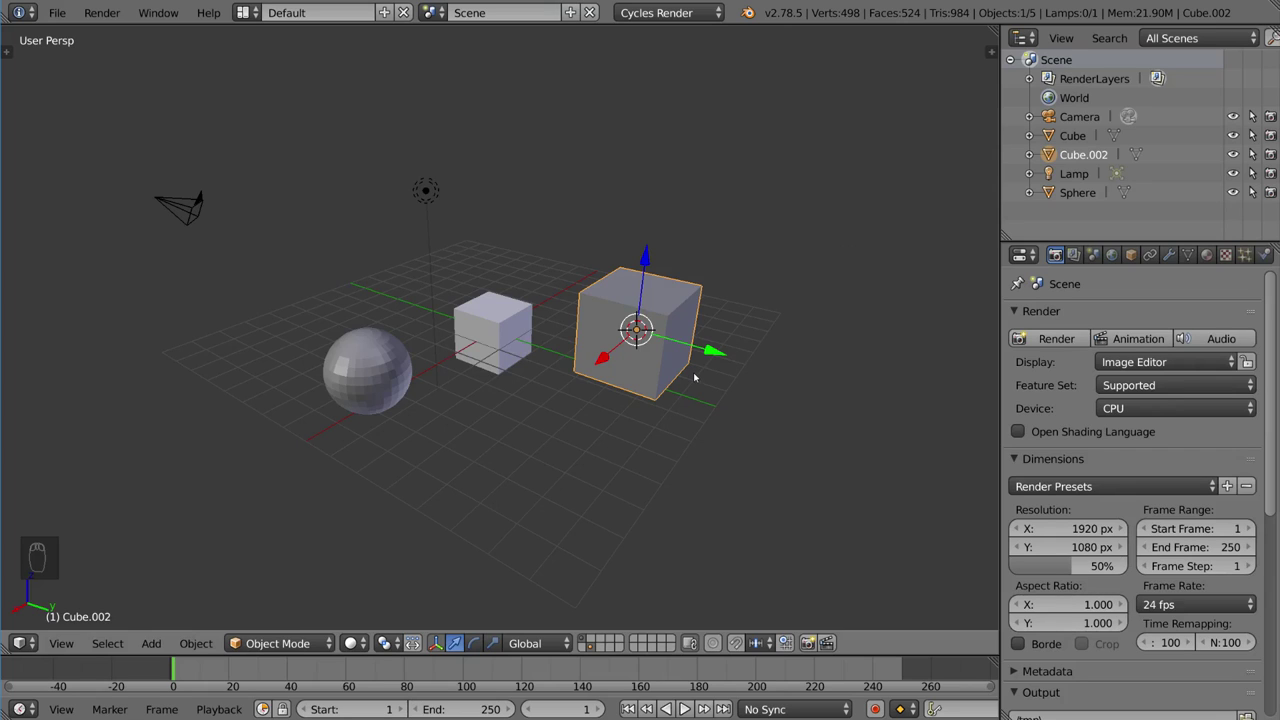
{"action": "key", "text": "Delete"}
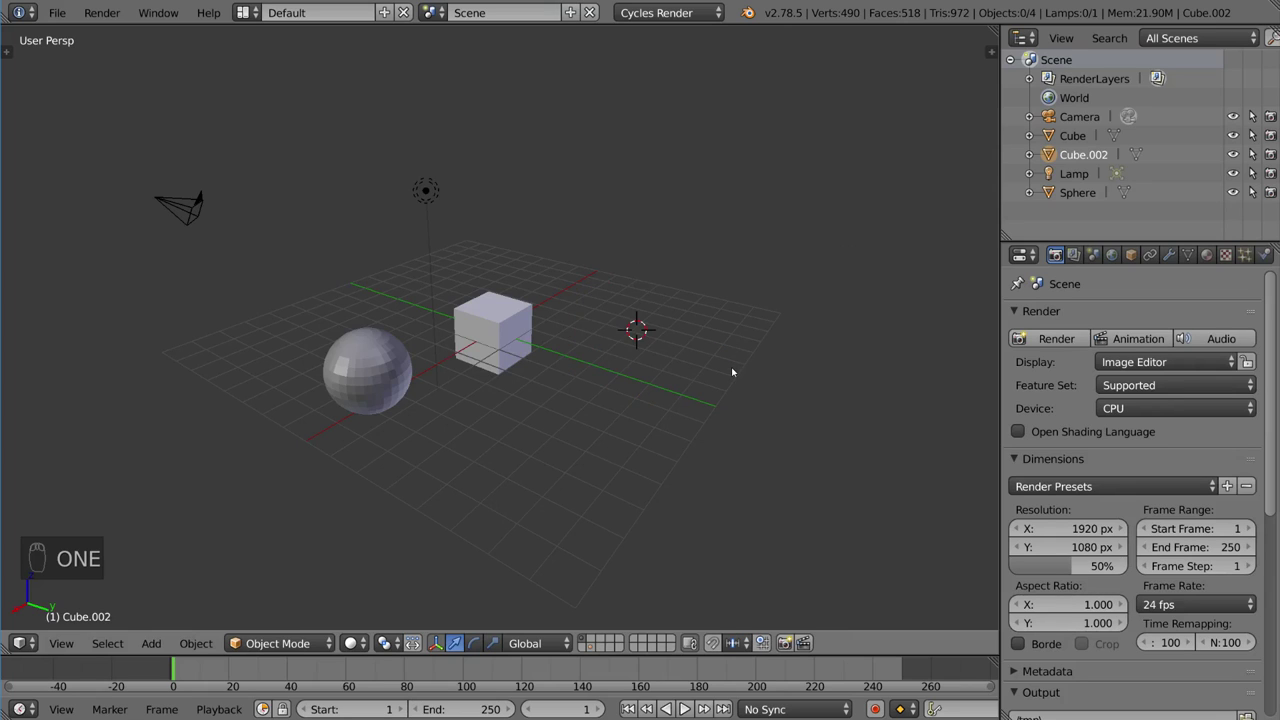
{"action": "key", "text": "alt+h"}
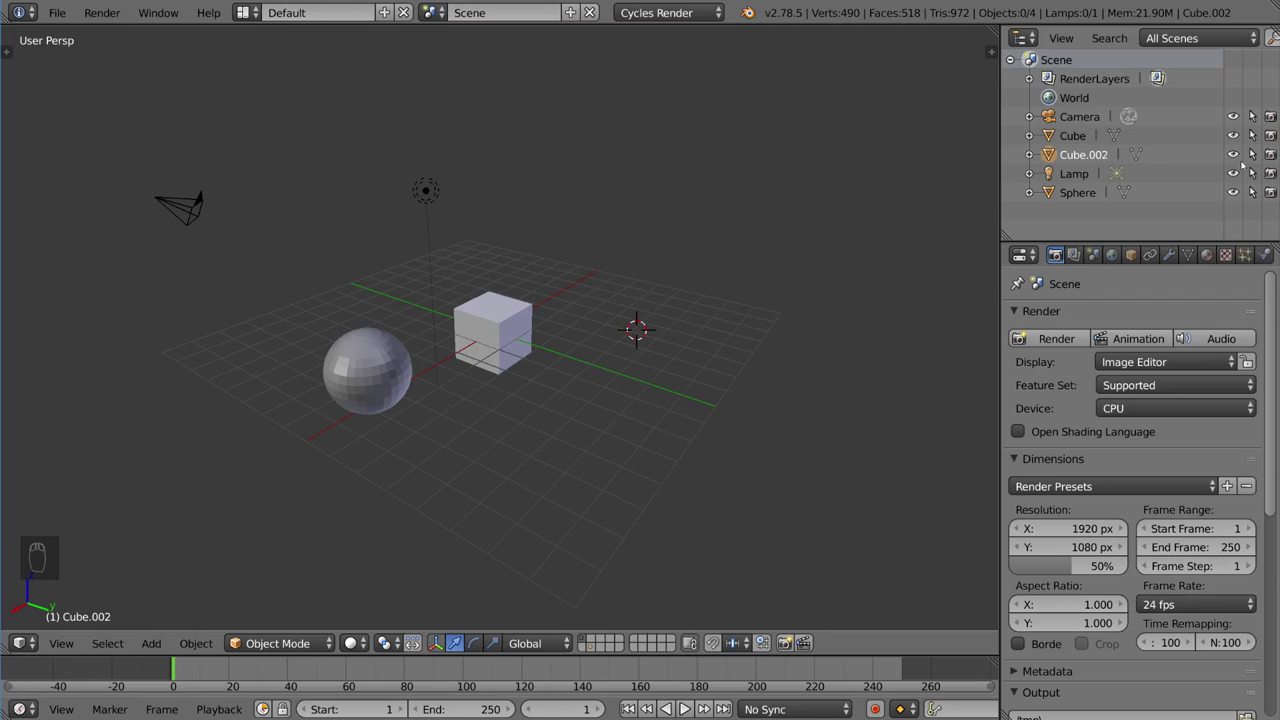
{"action": "left_click", "coordinate": [1233, 116]}
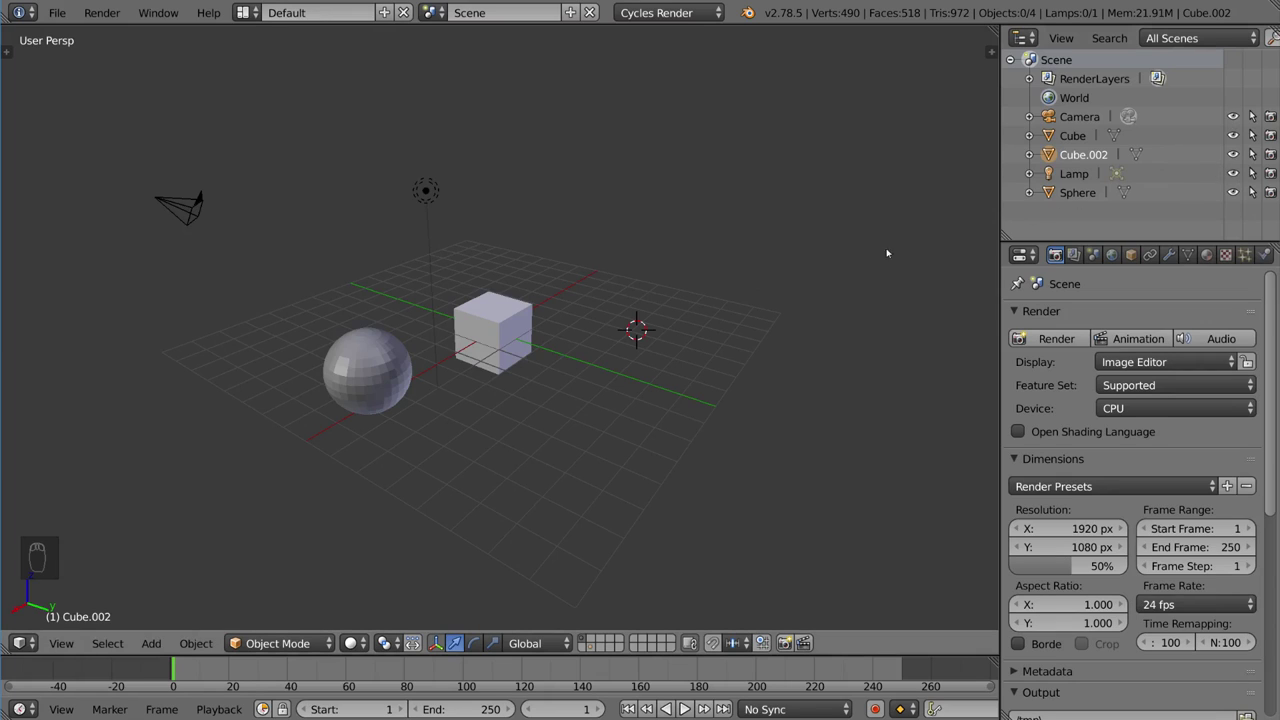
{"action": "right_click", "coordinate": [512, 336]}
{"action": "key", "text": "h"}
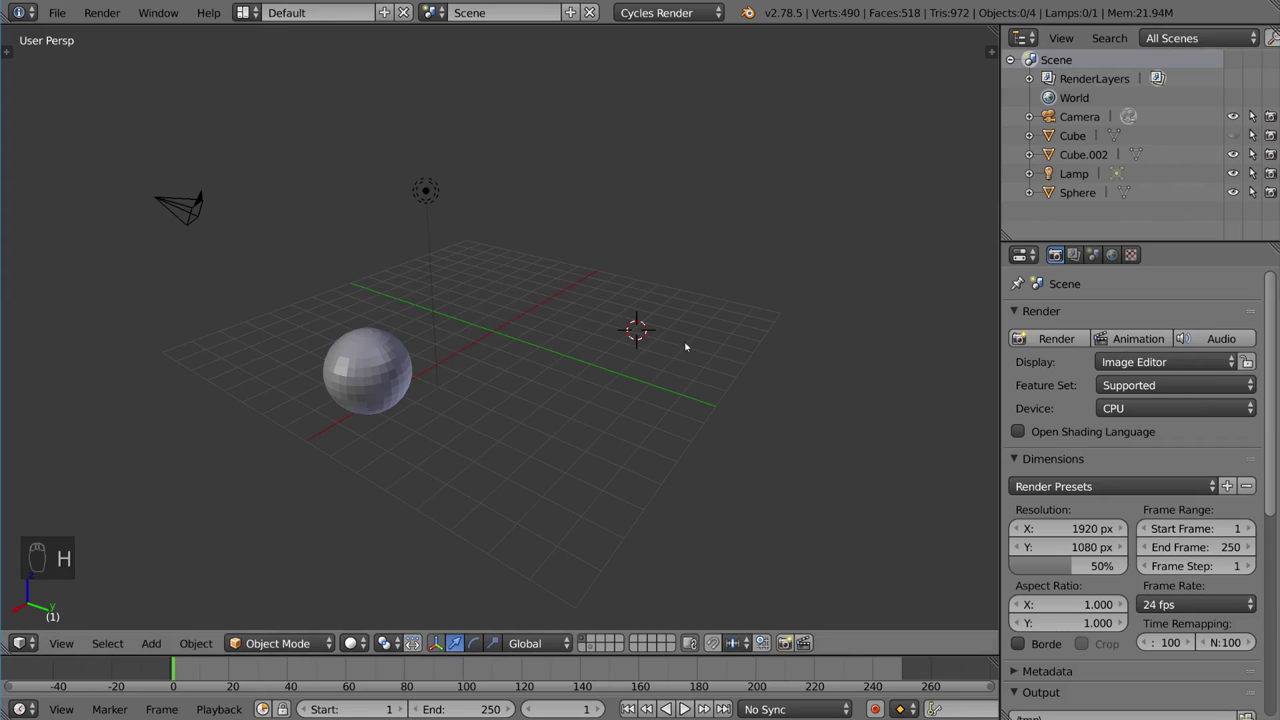
{"action": "key", "text": "alt+2"}
{"action": "key", "text": "1"}
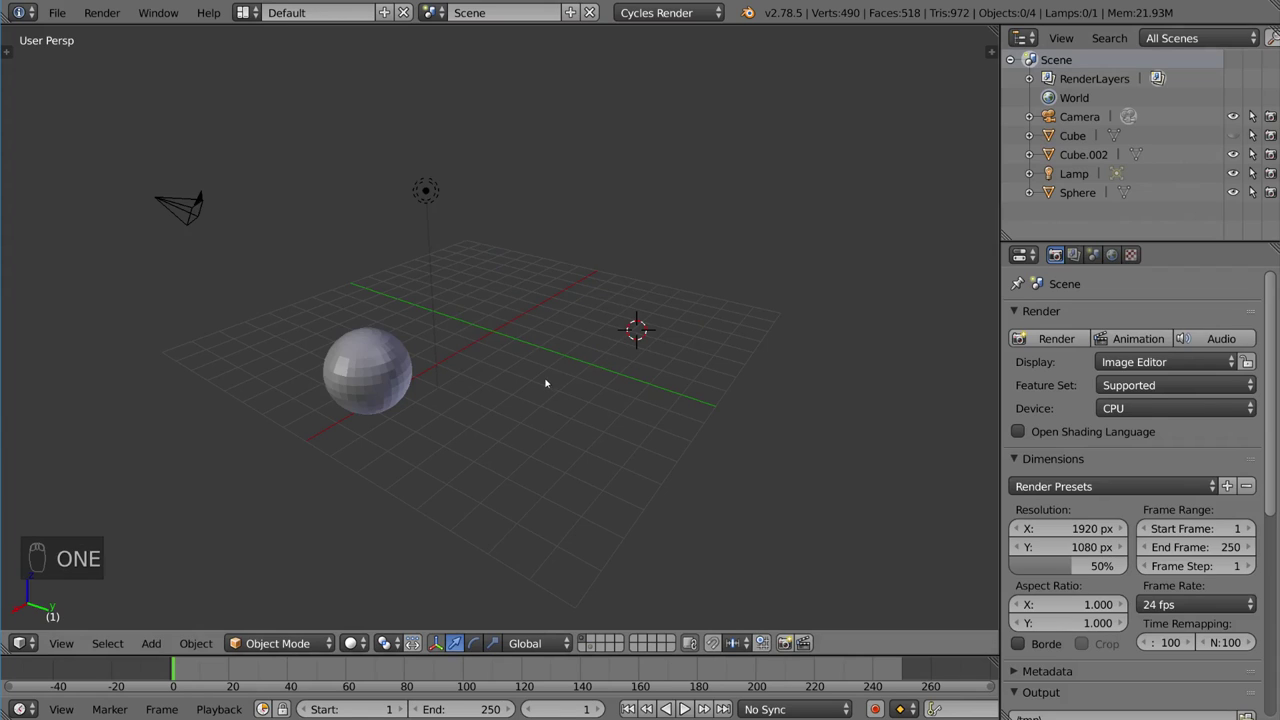
{"action": "key", "text": "alt+2"}
{"action": "key", "text": "1"}
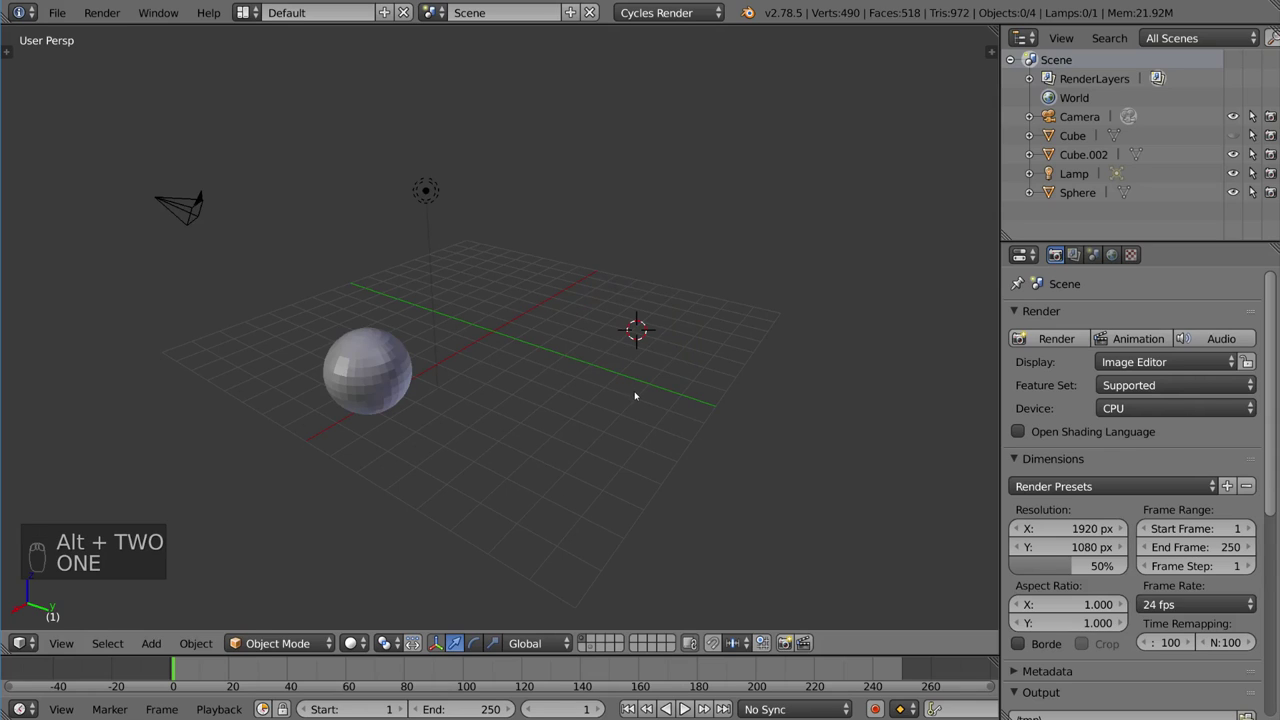
{"action": "key", "text": "alt+h"}
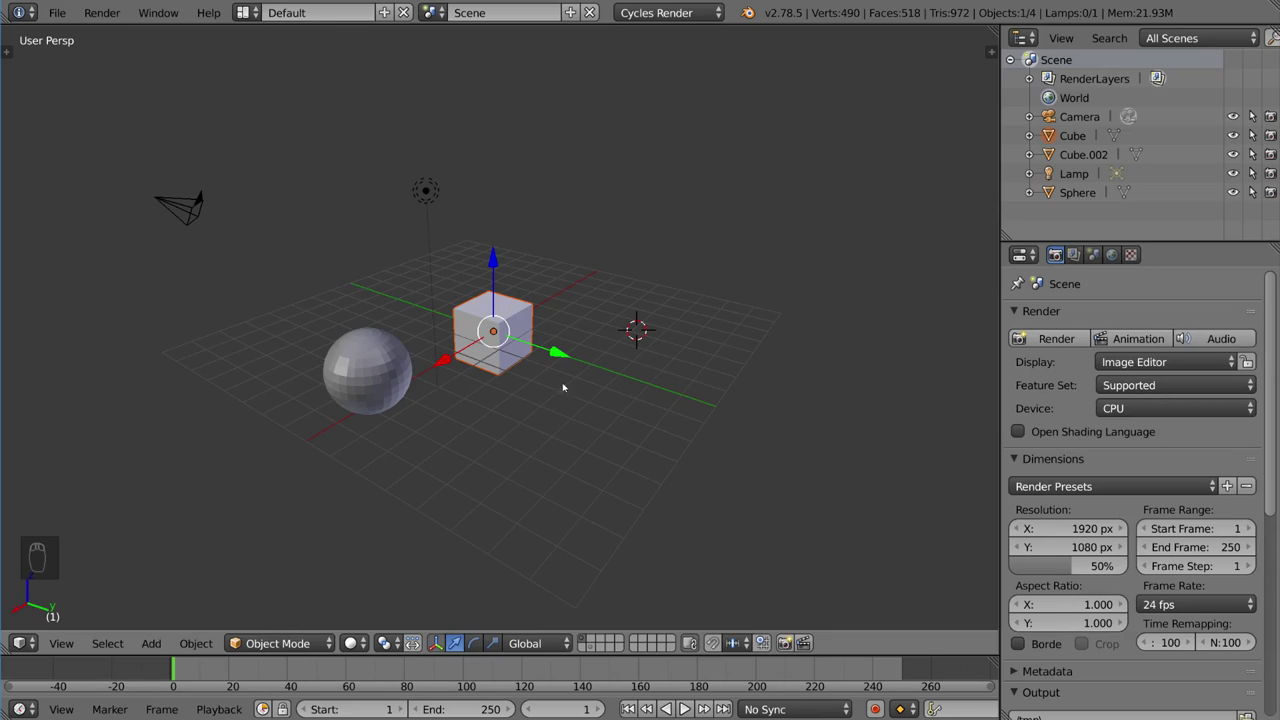
{"action": "key", "text": "a"}
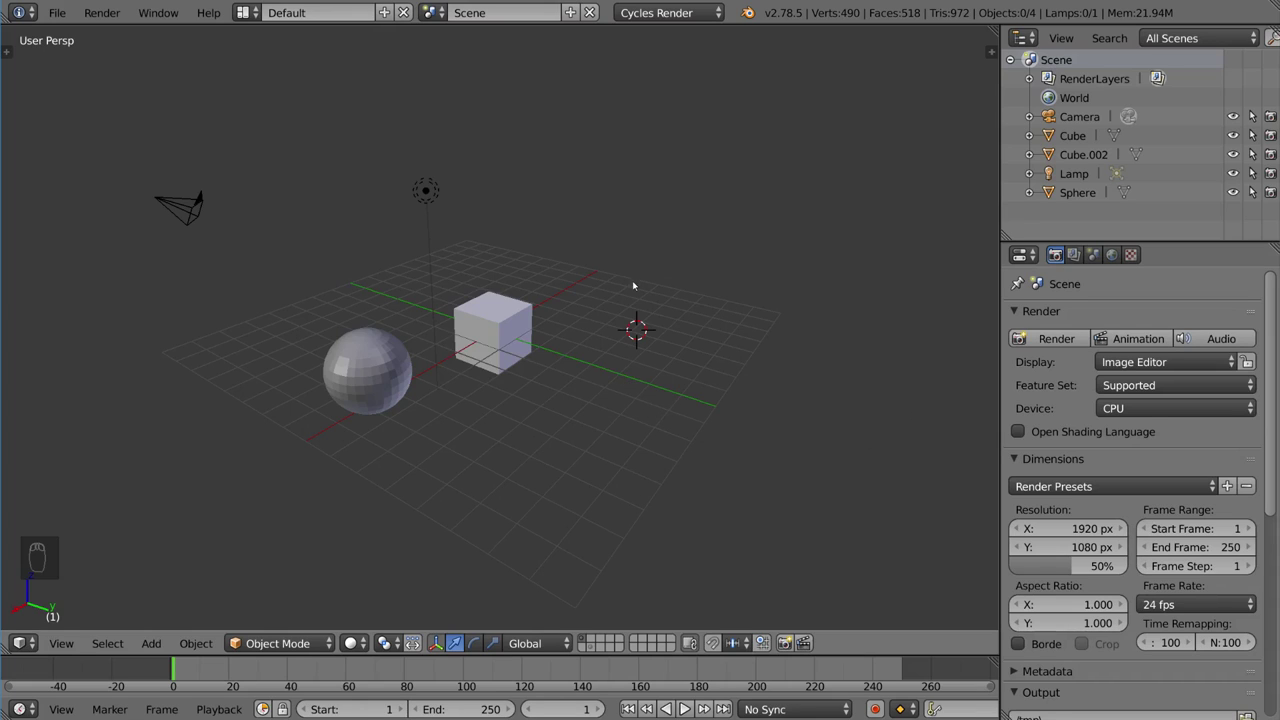
Add the large cube's layer to the view and browse the Render Layers Passes panel
{"action": "key", "text": "alt+shift+2"}
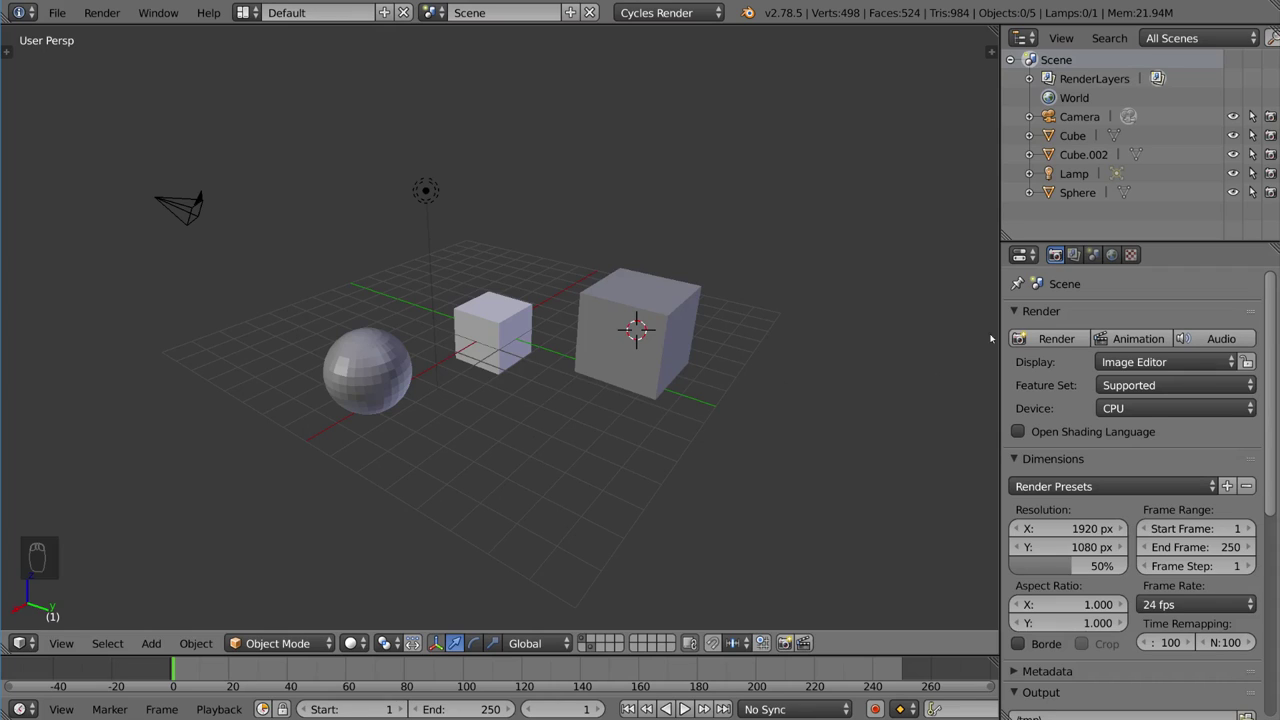
{"action": "left_click", "coordinate": [1075, 257]}
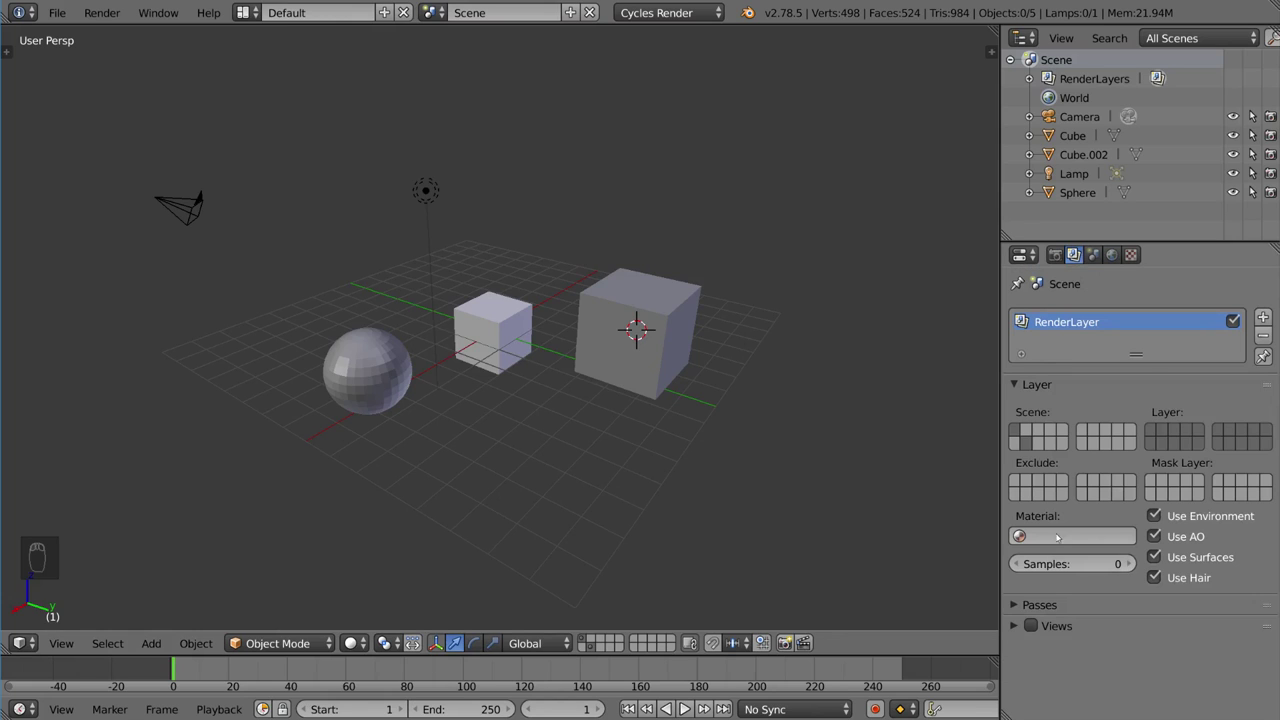
{"action": "left_click", "coordinate": [1066, 608]}
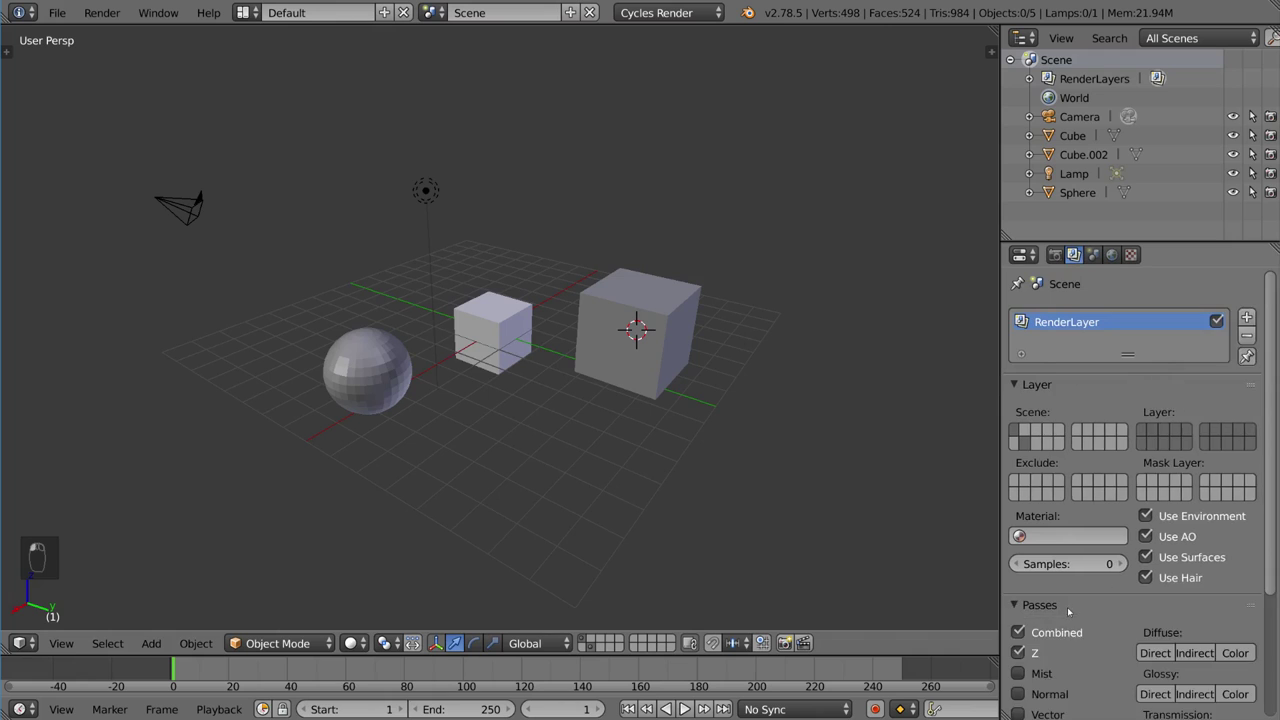
{"action": "scroll", "coordinate": [1066, 606], "scroll_direction": "down", "scroll_amount": 3}
{"action": "scroll", "coordinate": [1066, 604], "scroll_direction": "up", "scroll_amount": 3}
{"action": "left_click", "coordinate": [1066, 605]}
Restrict the RenderLayer to chosen scene layers, including a second-row one, and set a mask layer
{"action": "left_click", "coordinate": [1177, 441]}
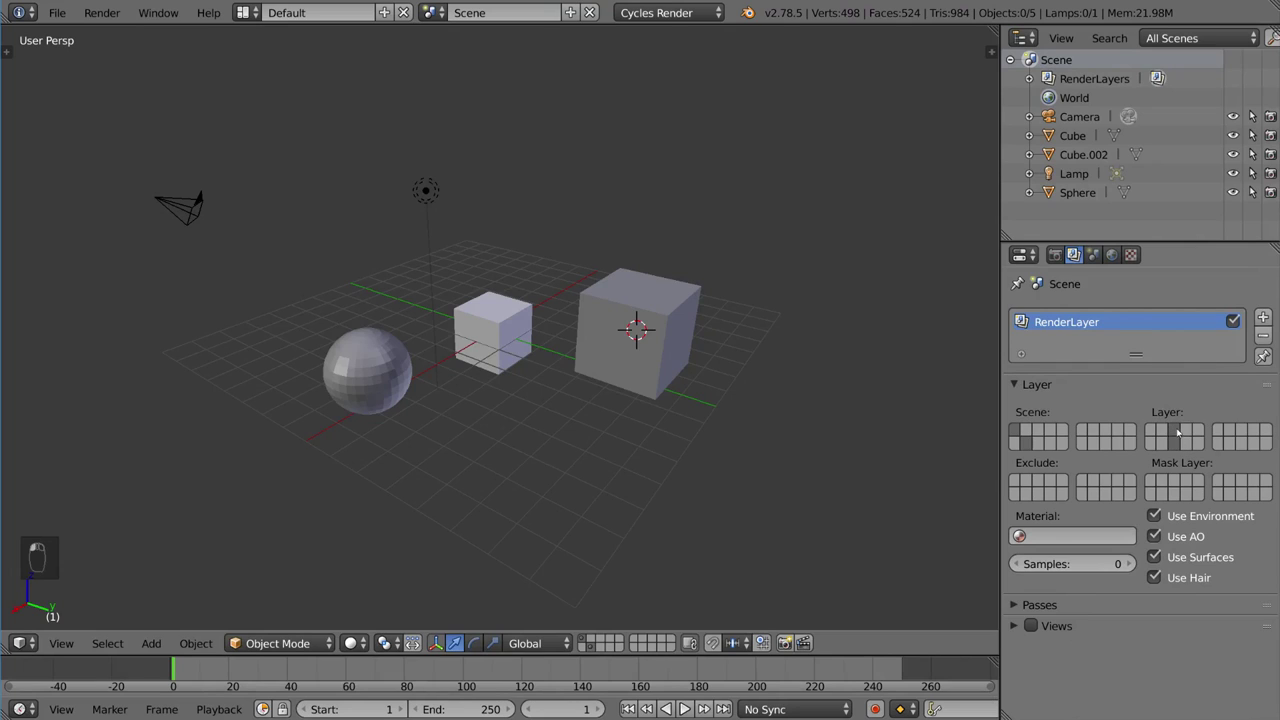
{"action": "left_click", "coordinate": [1163, 430]}
{"action": "left_click", "coordinate": [1231, 444], "text": "shift"}
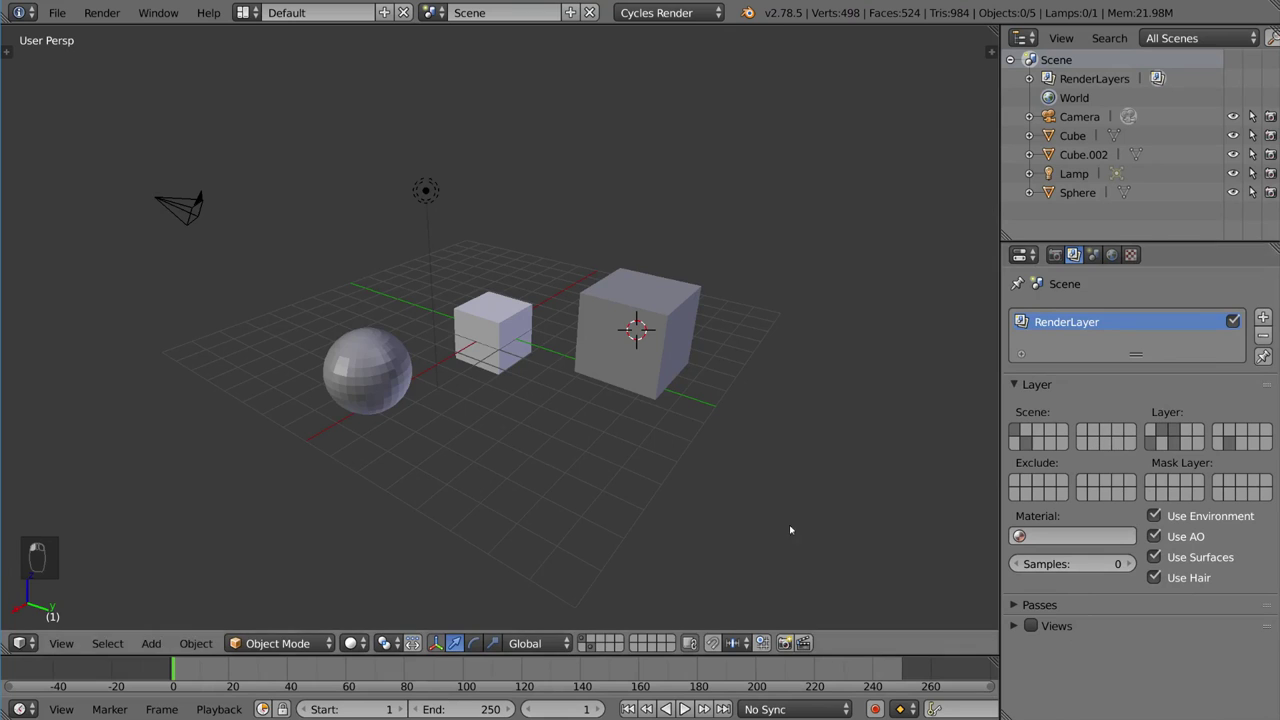
{"action": "left_click", "coordinate": [1186, 480]}
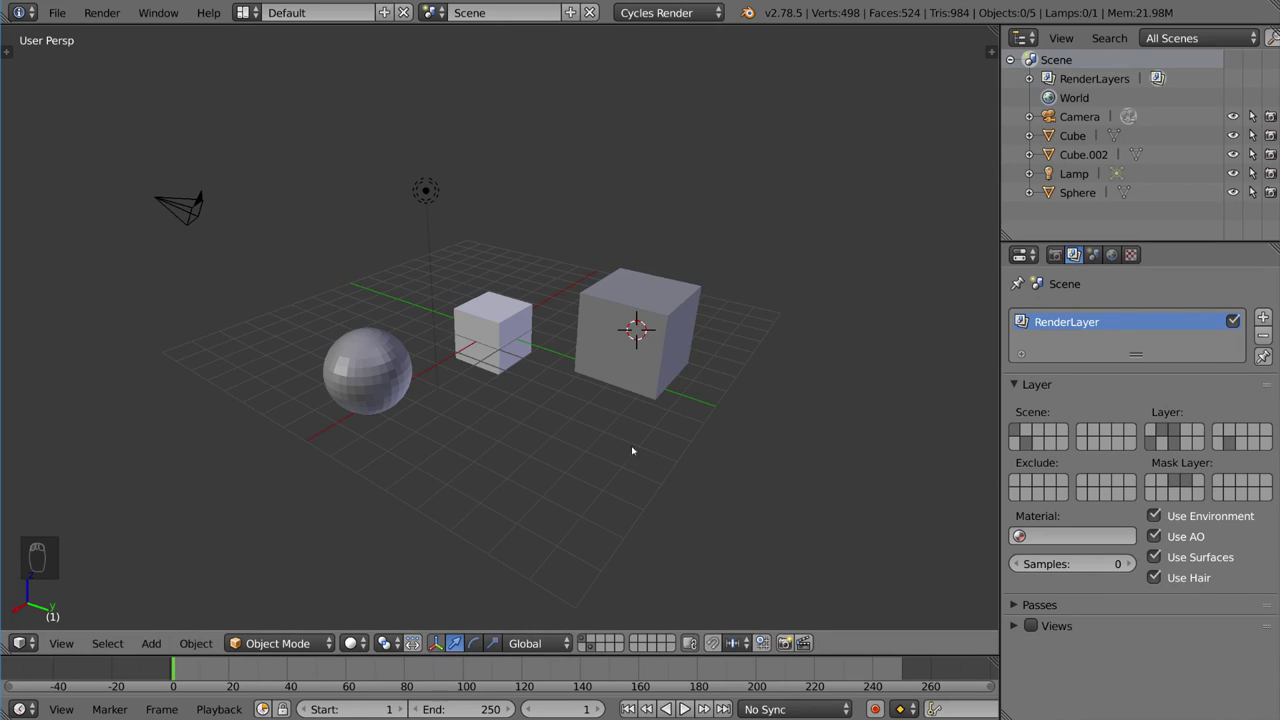